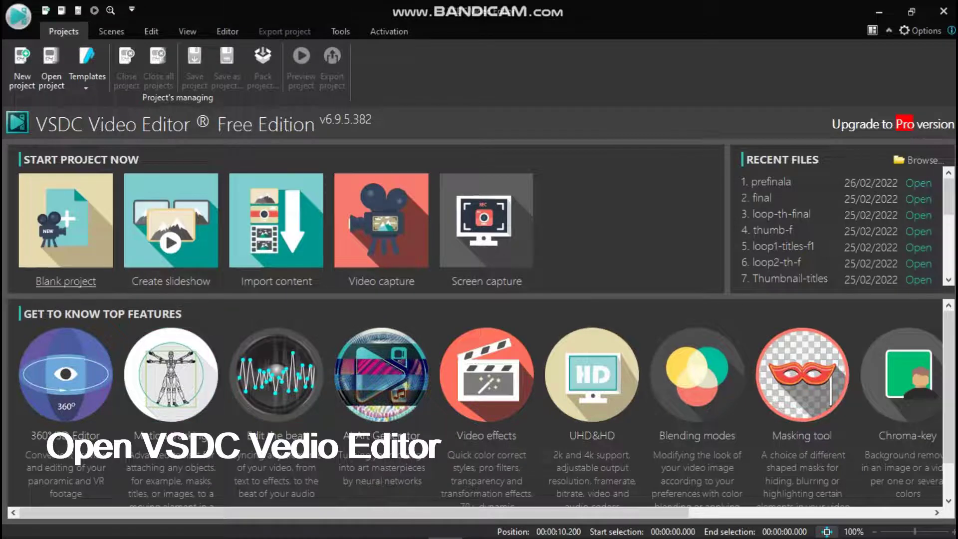
- Create a blank project titled split-etc, keeping the default Full HD 1920x1080 resolution and 30 fps
click(65, 220)
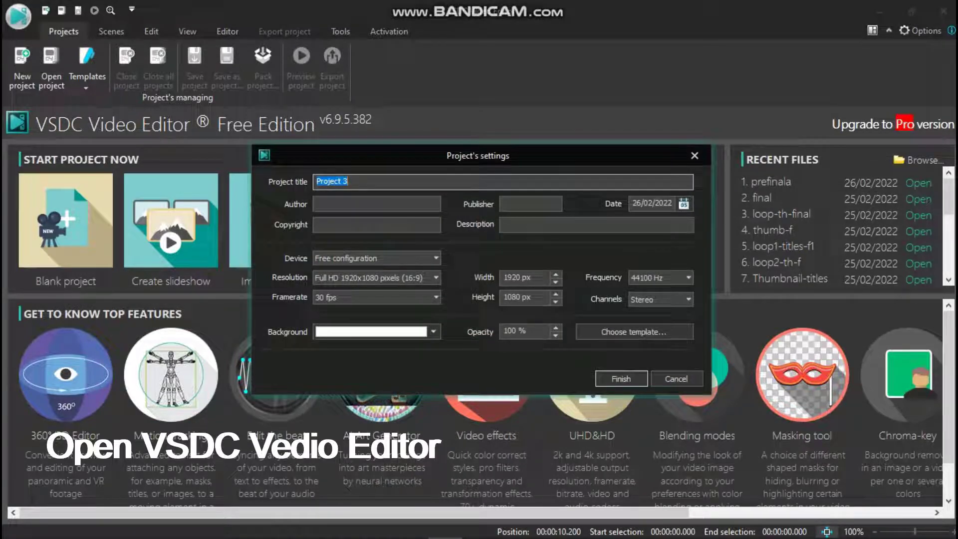
text(split-etc)
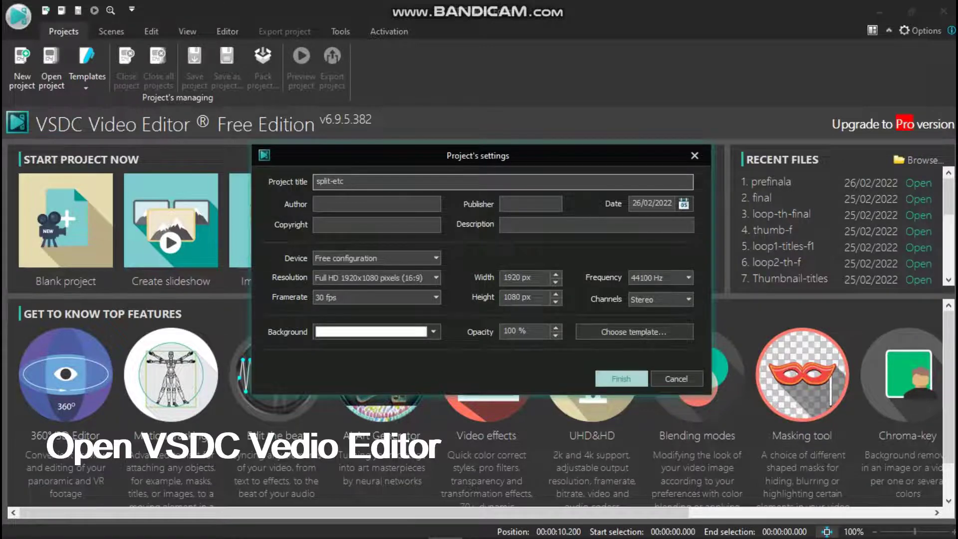
click(621, 379)
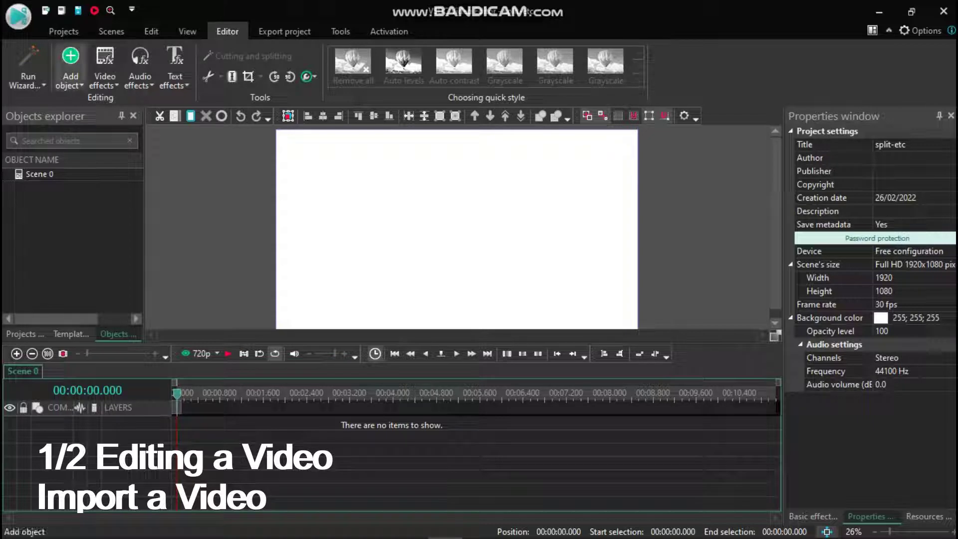
- Import the video 3-video2-slow-wide-river.mp4 into the scene and preview its beginning
click(71, 75)
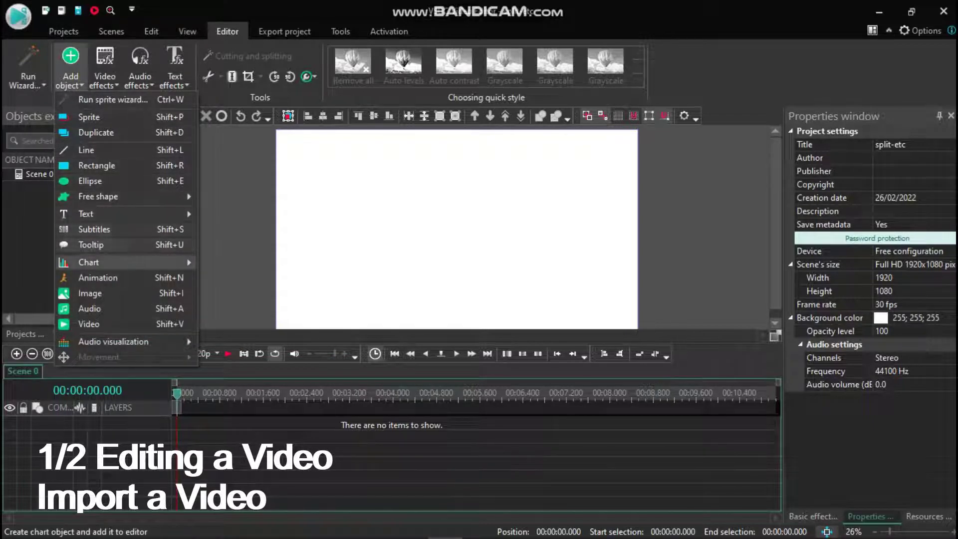
click(89, 324)
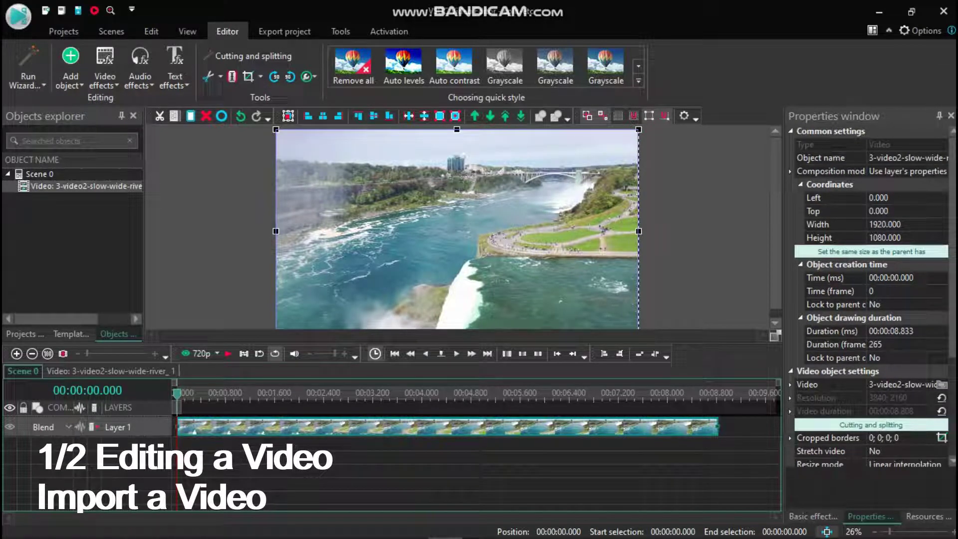
click(228, 353)
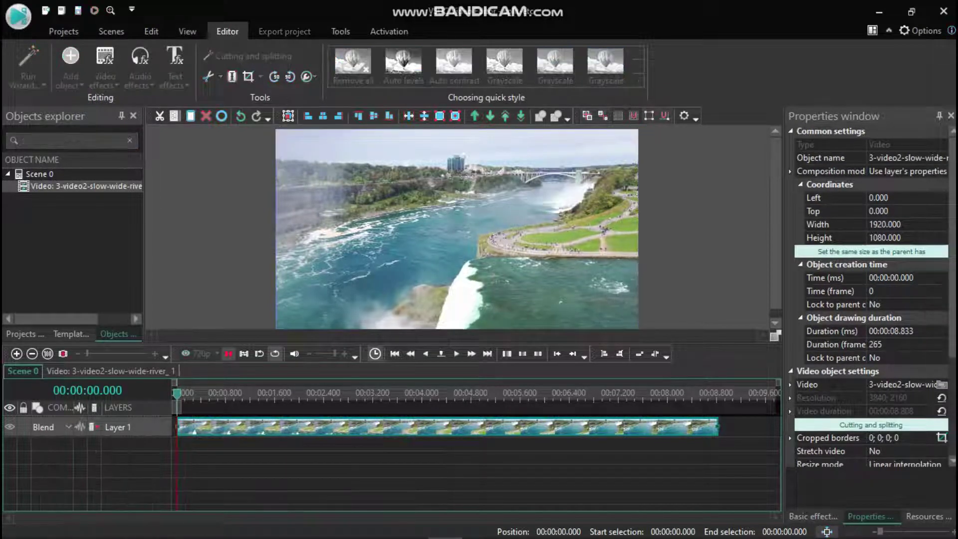
key(space)
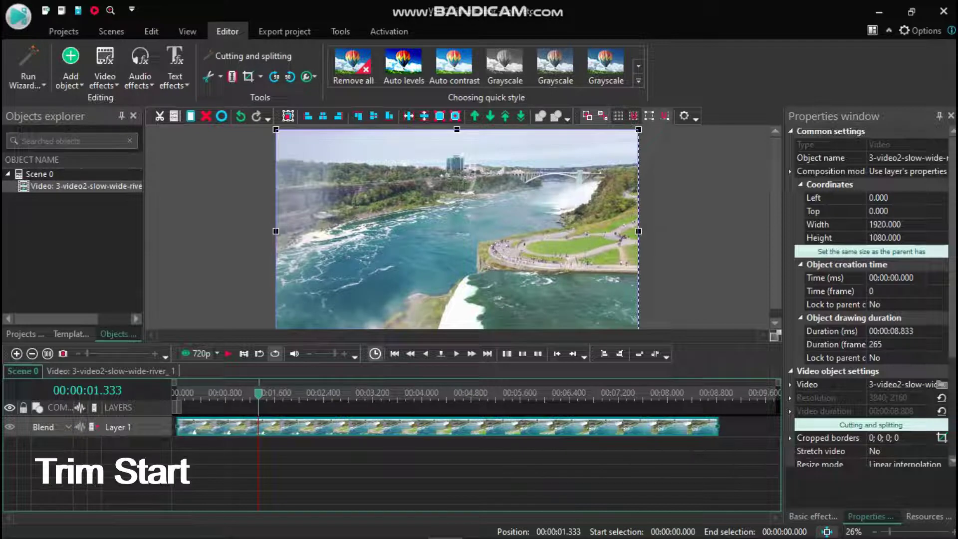
- Trim the clip's start at 00:00:00.533, then shift the clip back to the beginning of the timeline
click(209, 393)
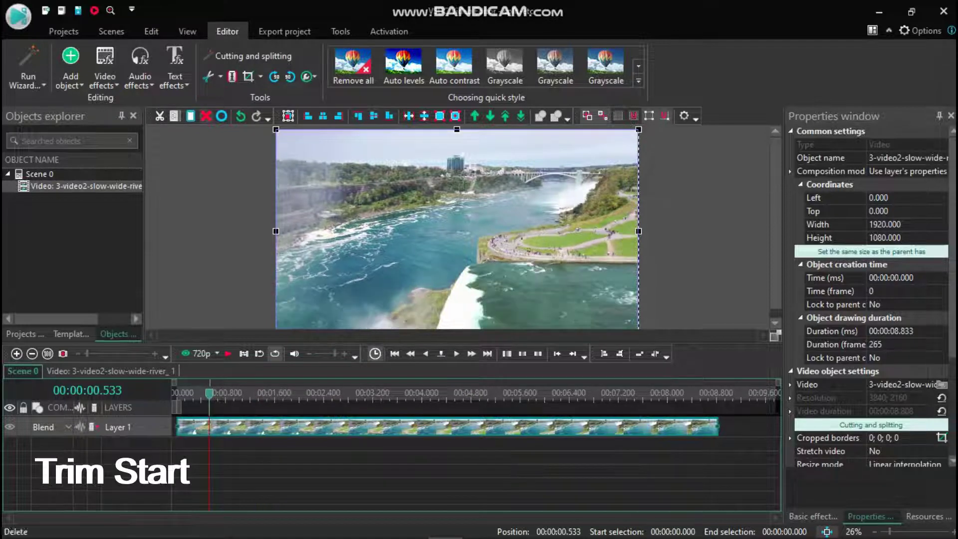
click(220, 76)
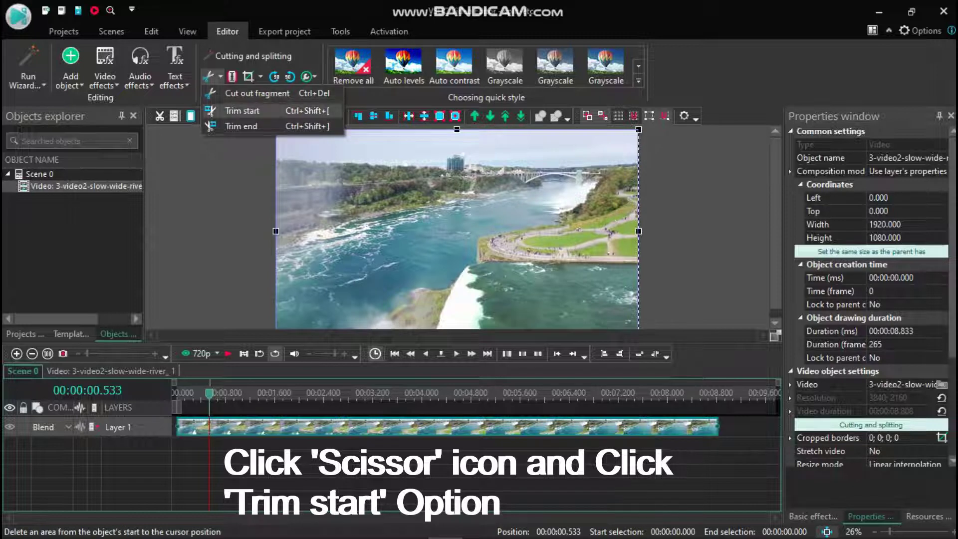
click(242, 110)
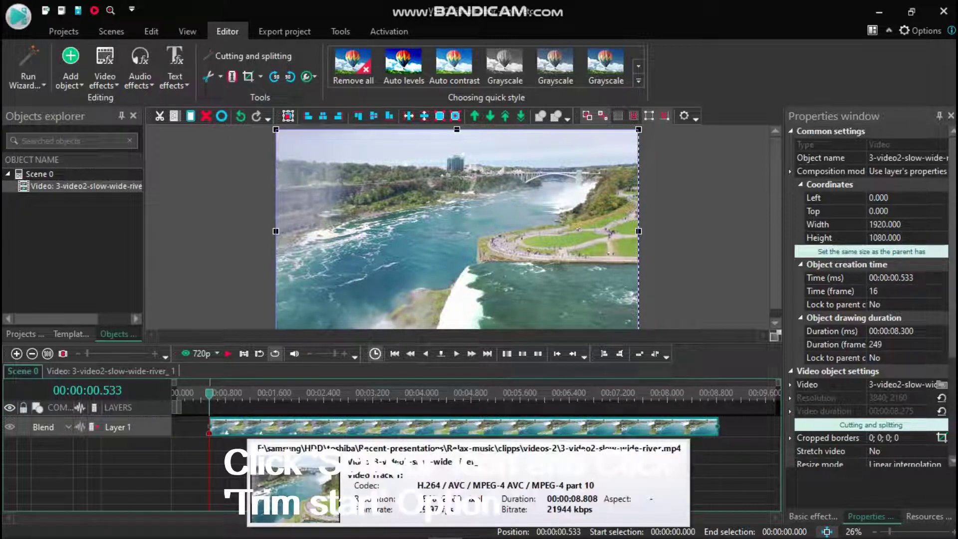
drag(244, 427, 210, 427)
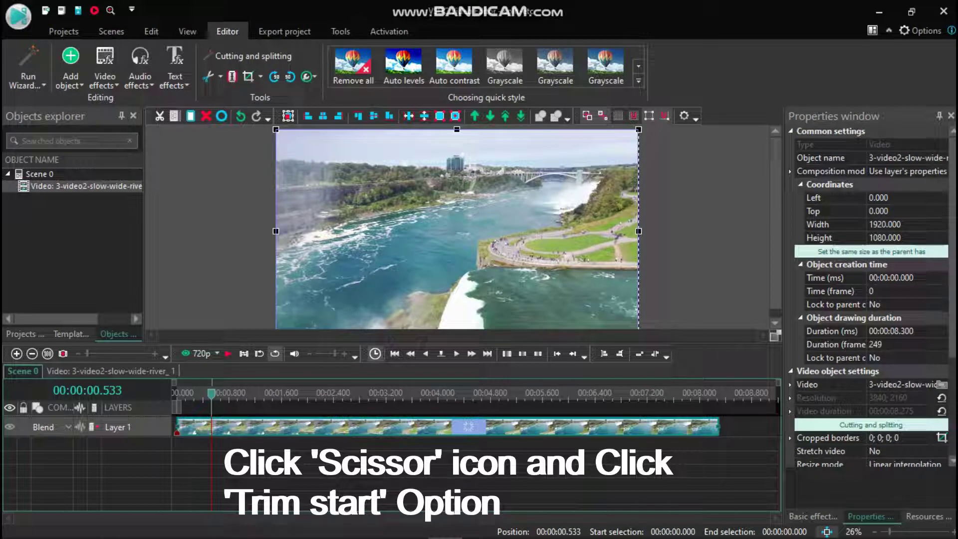
click(395, 353)
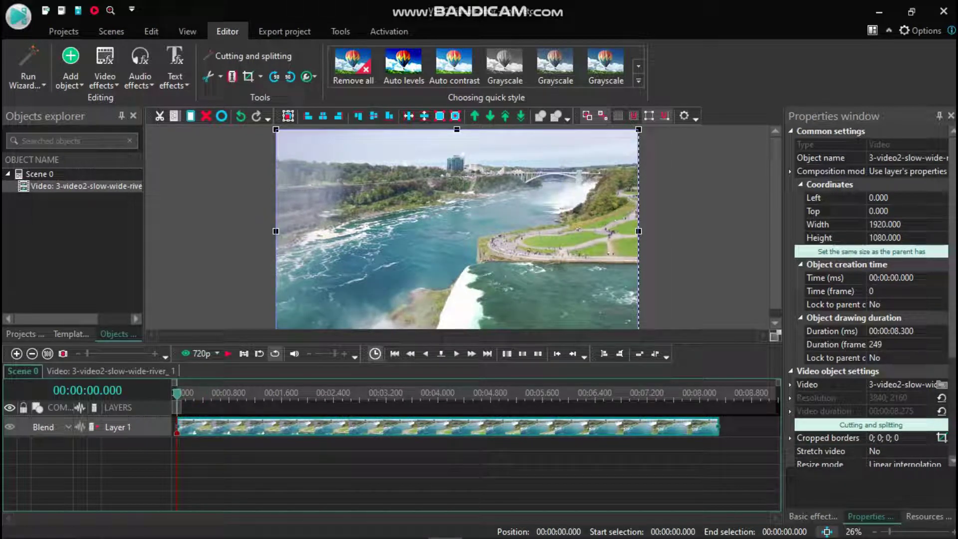
- Trim the clip's end at 00:00:07.633
click(676, 393)
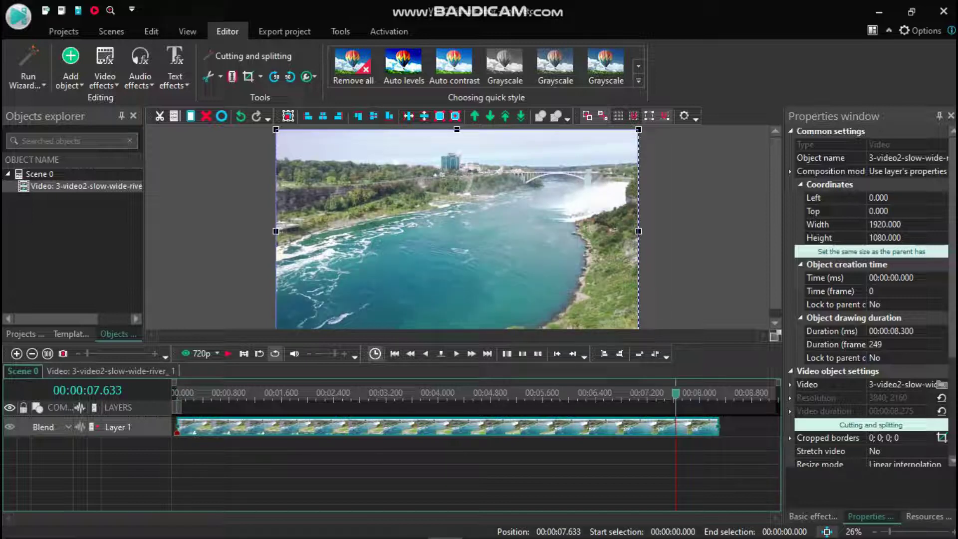
click(220, 75)
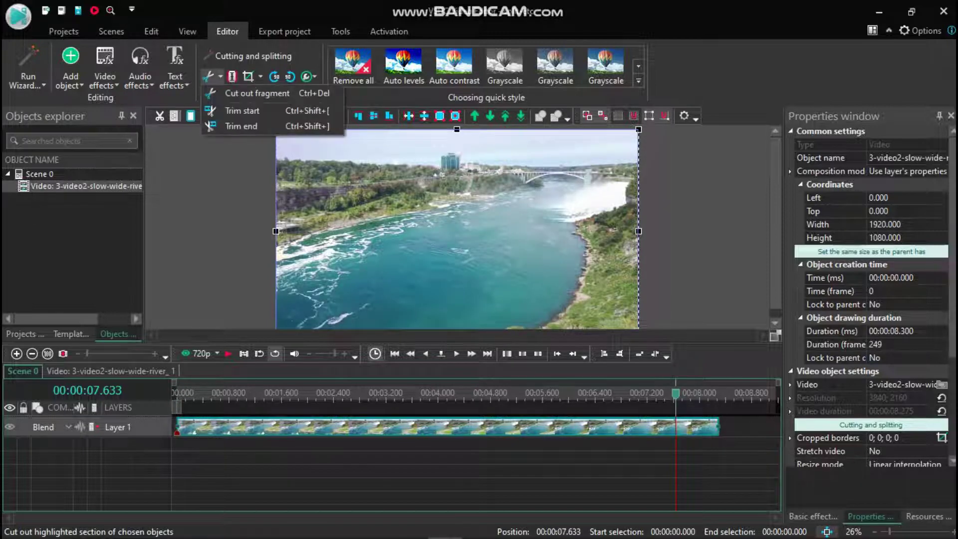
click(241, 126)
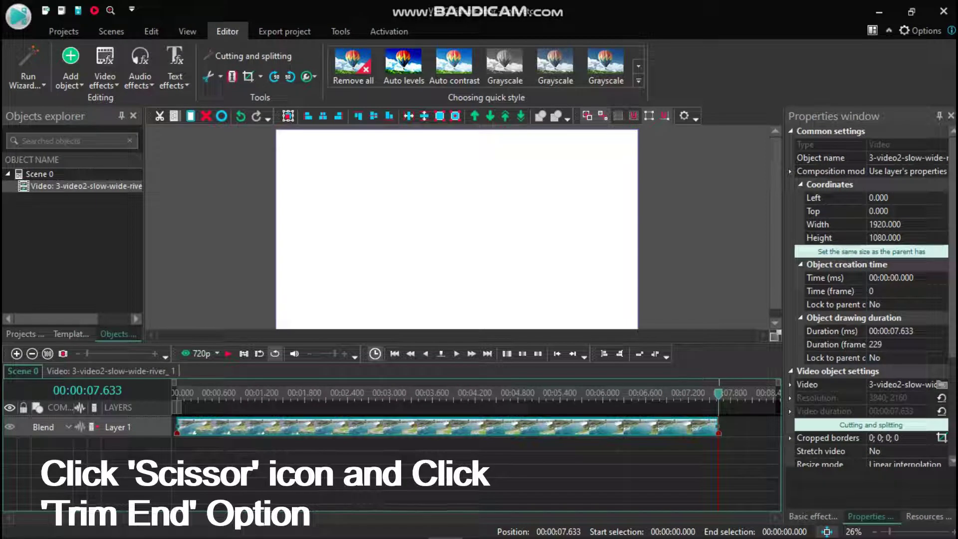
- Place the cursor at 00:00:02.600 and undo both trims and the clip move, keeping the imported video in the scene
click(362, 394)
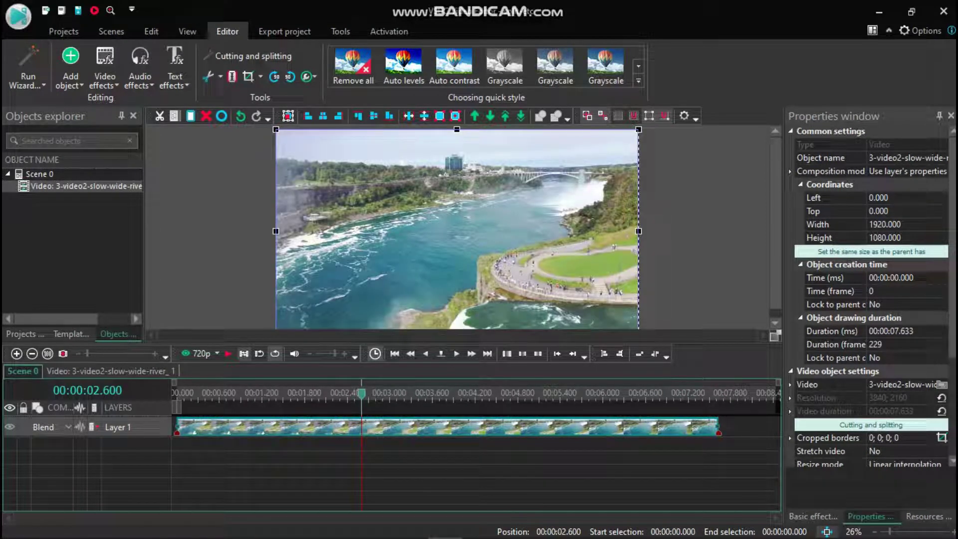
click(240, 116)
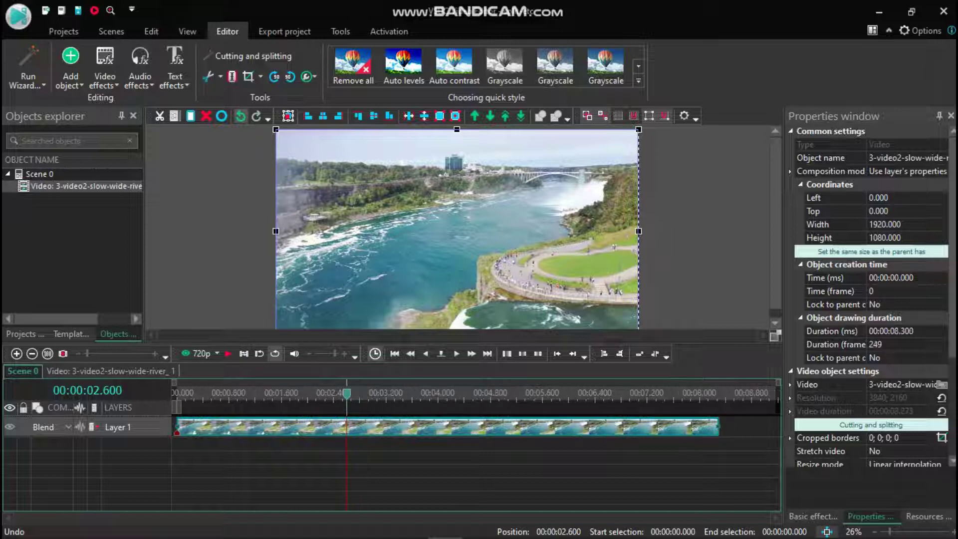
click(240, 116)
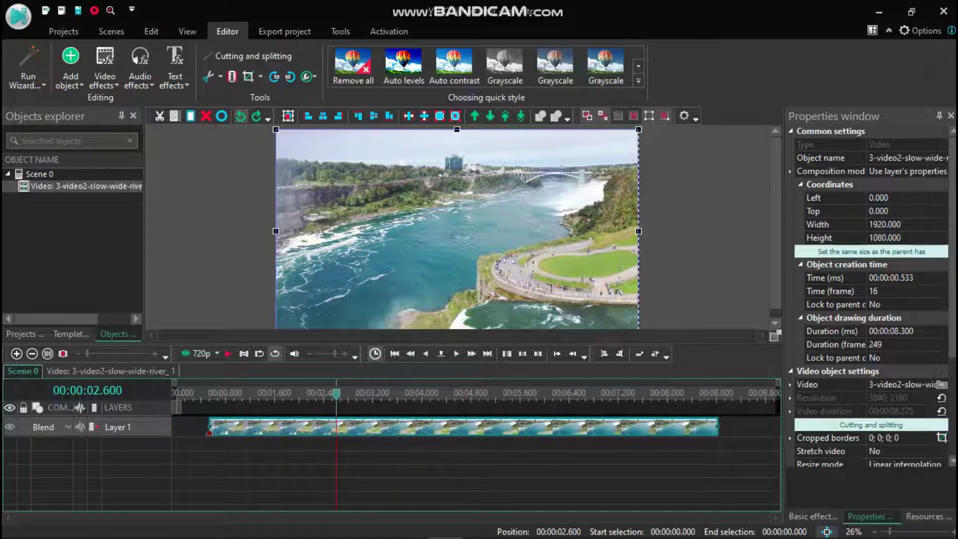
click(240, 116)
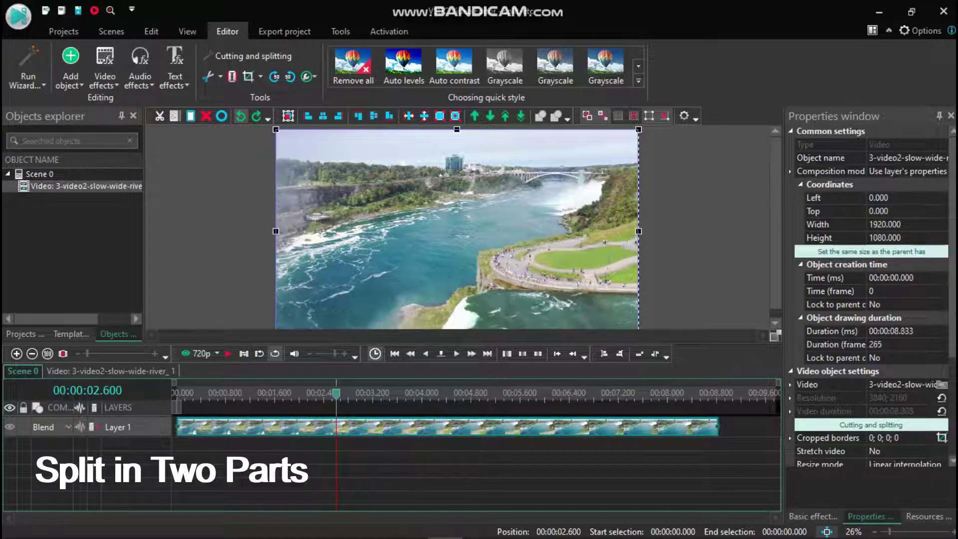
click(240, 116)
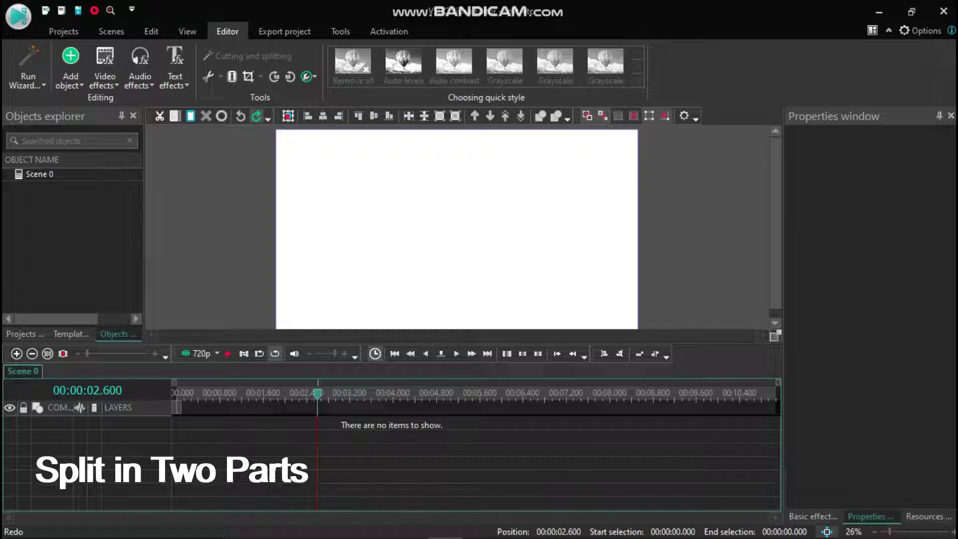
click(255, 116)
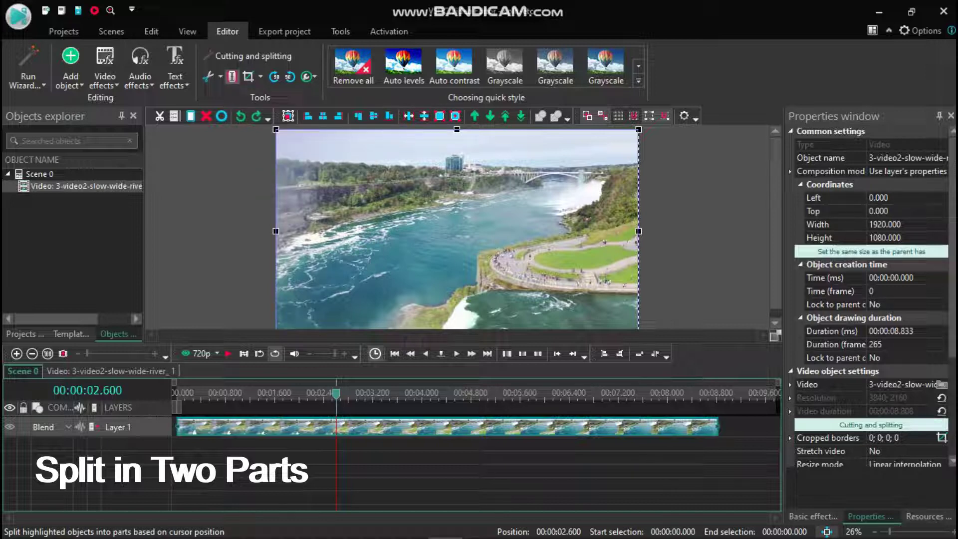
- Split the clip at 00:00:02.600 and move its second part onto Layer 2
click(232, 76)
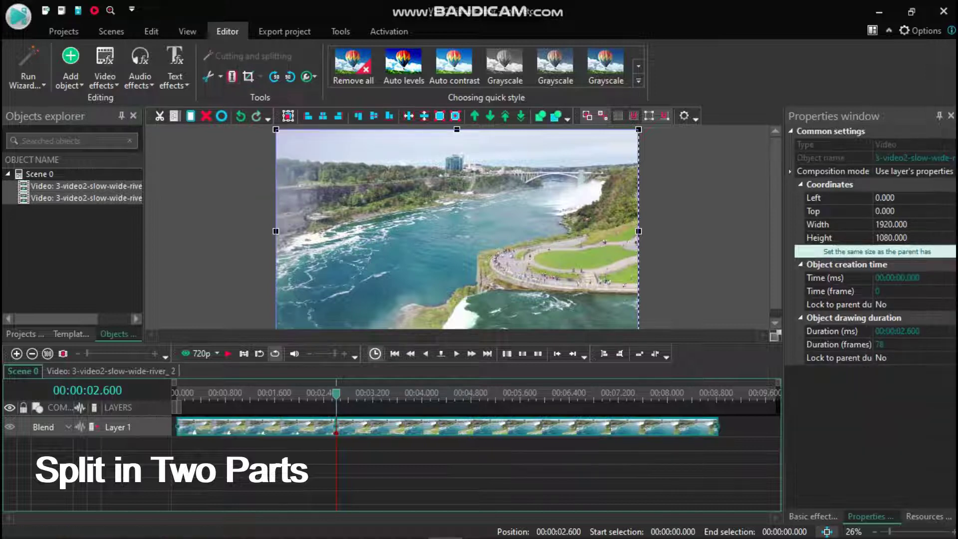
key(Escape)
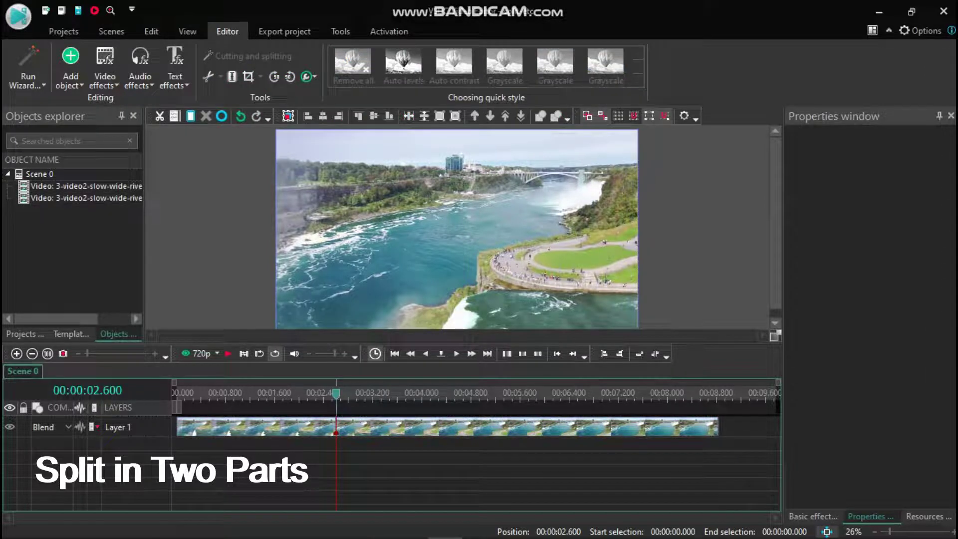
click(527, 427)
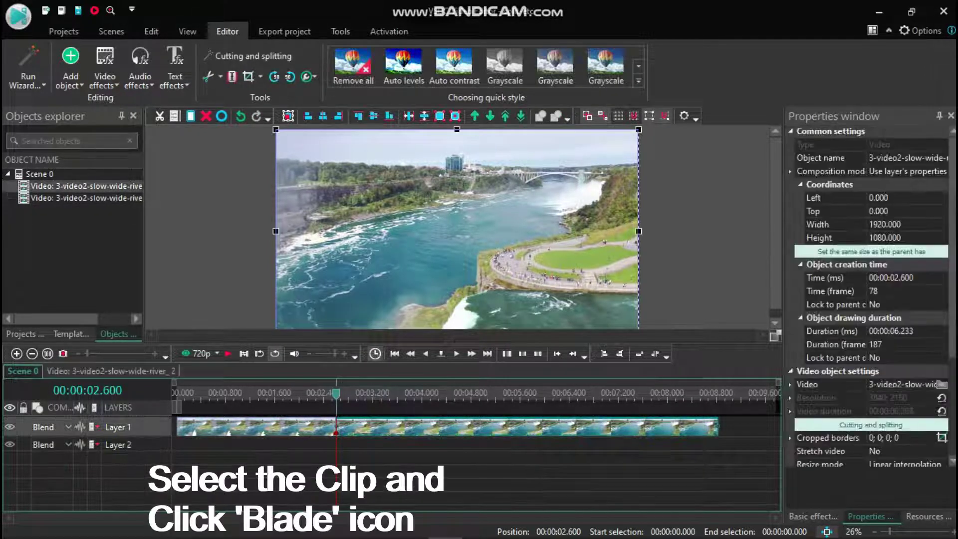
drag(527, 426, 531, 444)
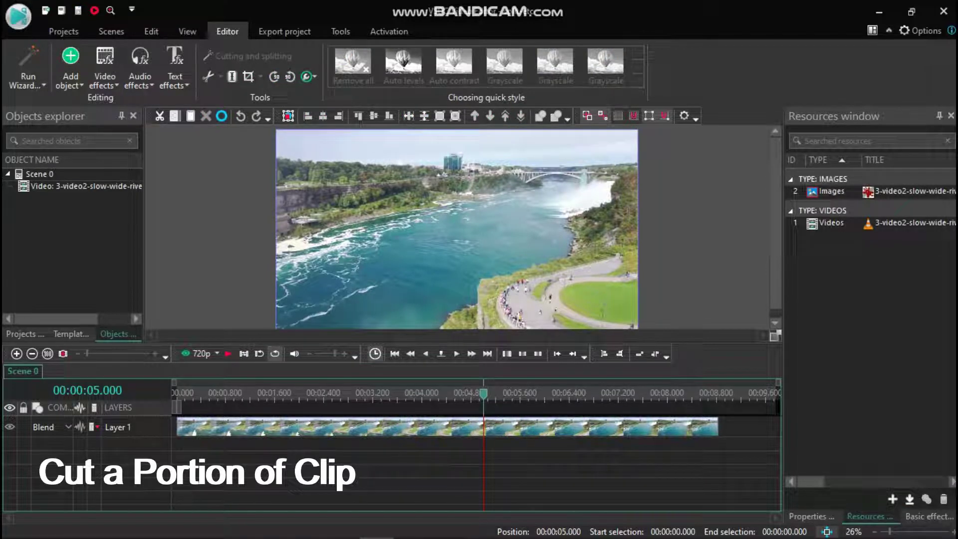
- Split the full clip at 00:00:02.933 and again at 00:00:04.500, then deselect the pieces
click(356, 393)
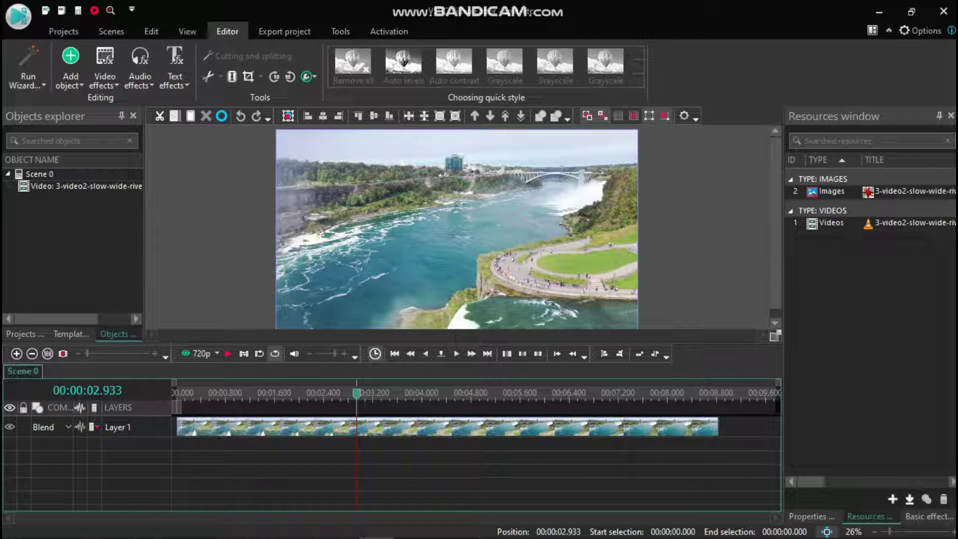
click(447, 426)
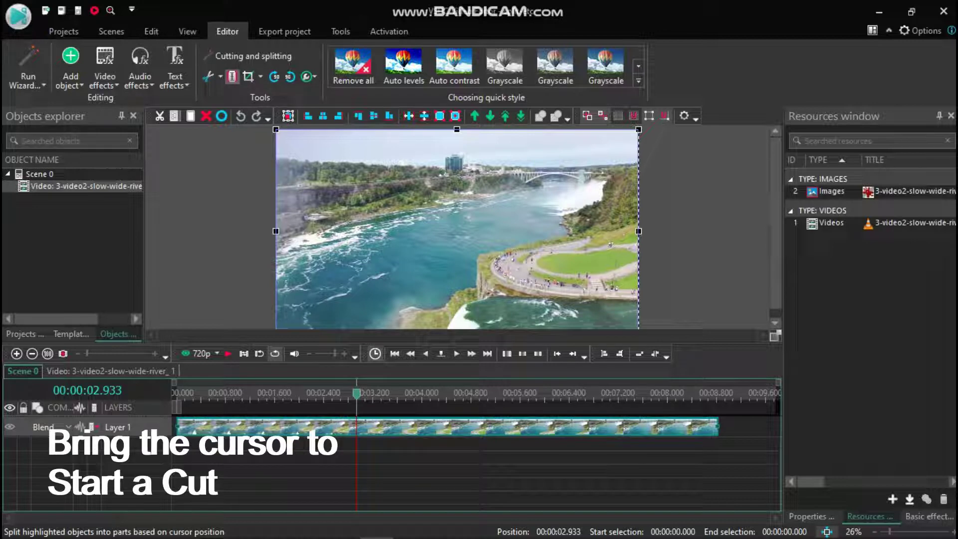
click(232, 76)
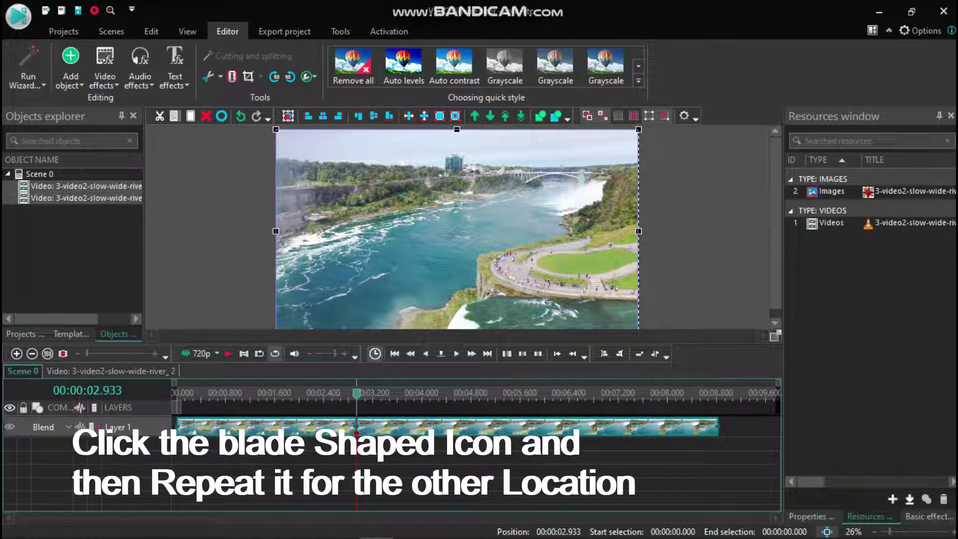
click(452, 393)
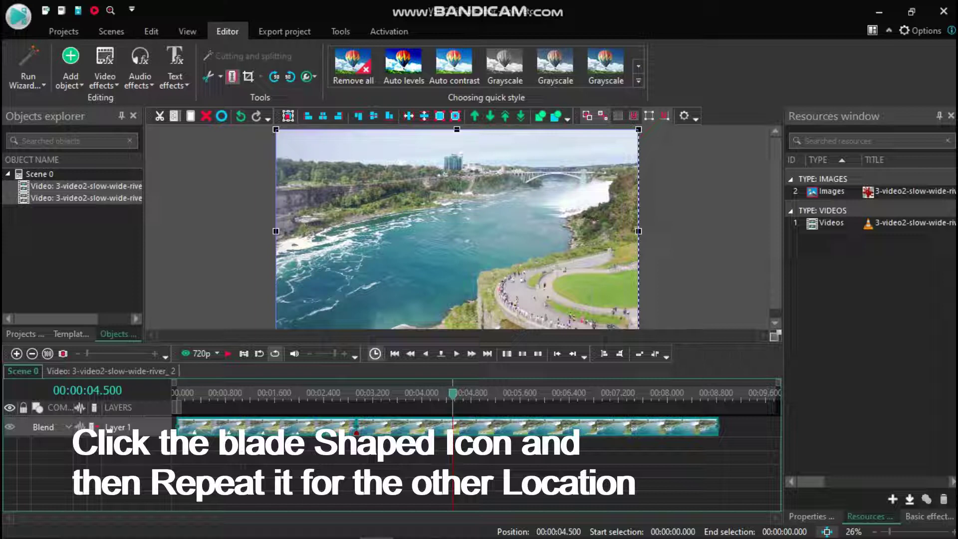
click(232, 76)
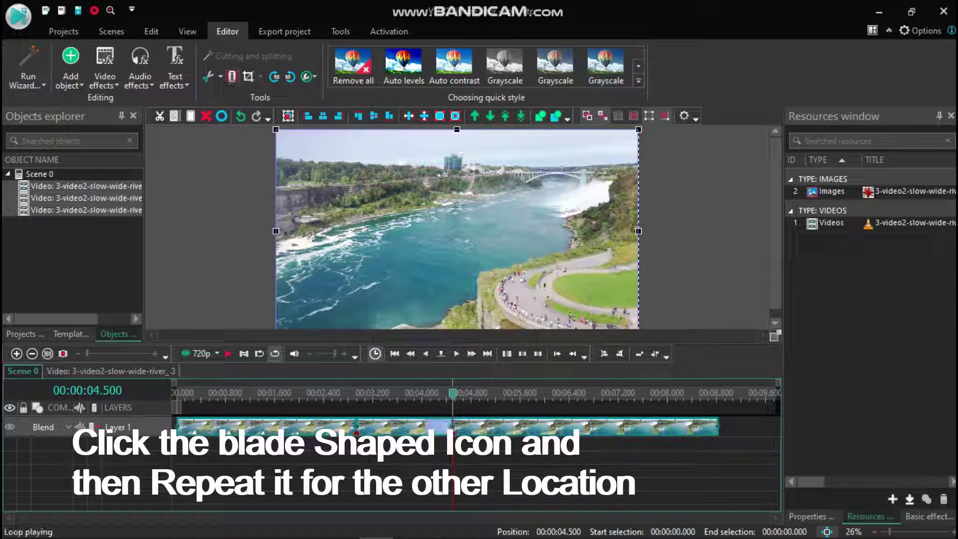
key(Escape)
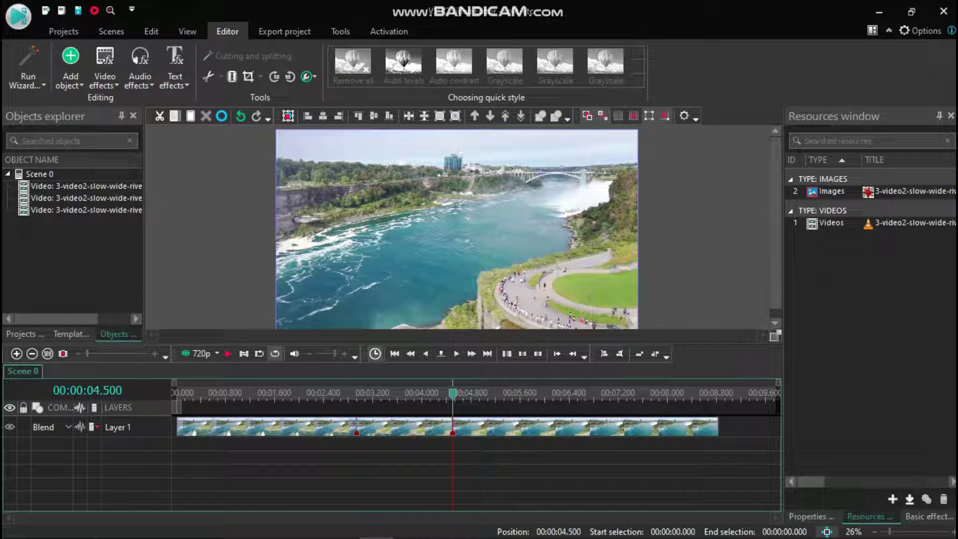
- Move the middle piece onto Layer 2 and shift the last piece on Layer 1 to join the end of the first
click(404, 427)
drag(404, 427, 409, 444)
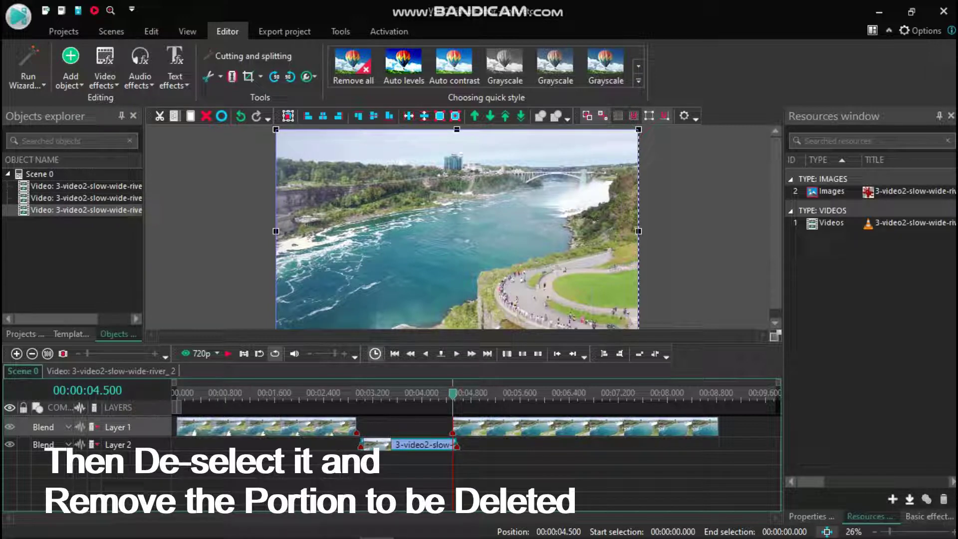
drag(491, 426, 395, 429)
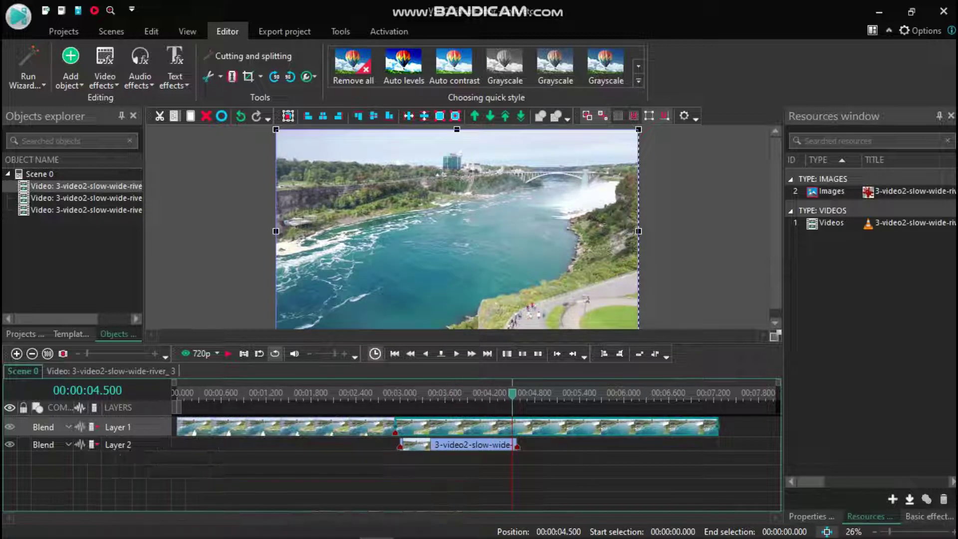
key(Escape)
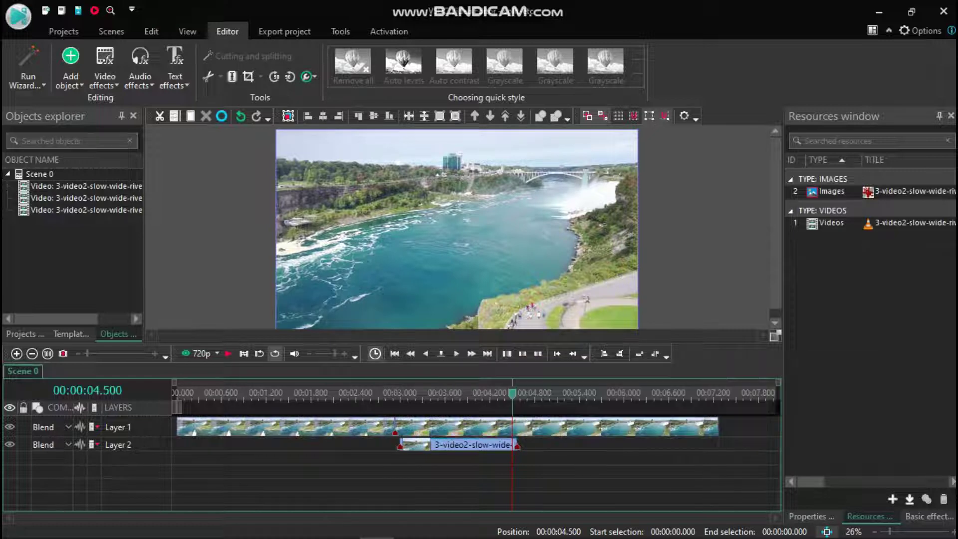
- Delete the middle piece of the clip from Layer 2
click(458, 445)
right_click(444, 444)
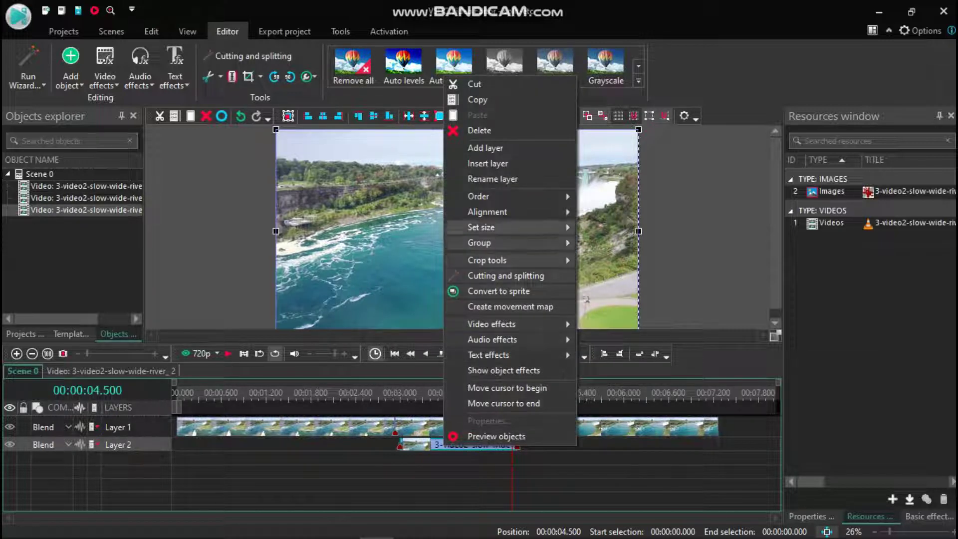
click(479, 130)
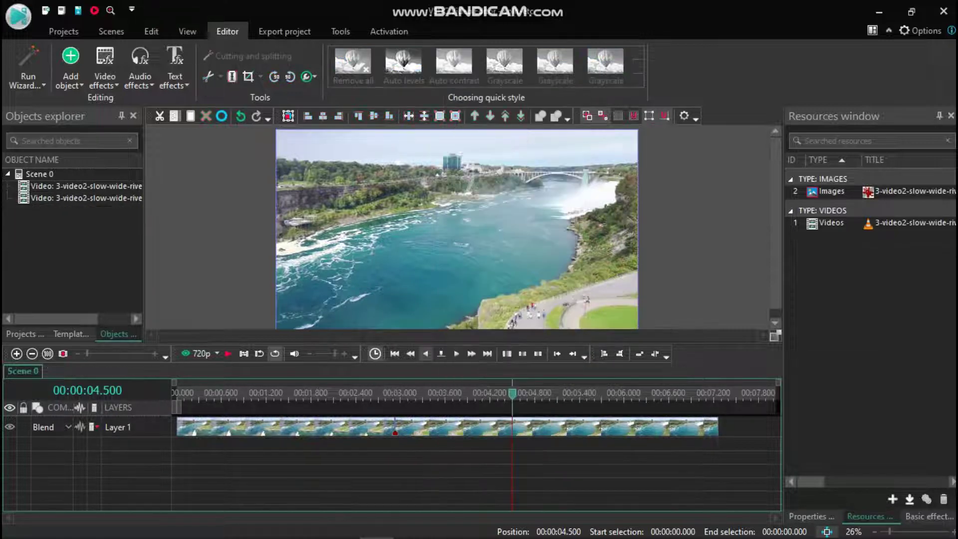
- Try cropping the whole video to a central area of about 2448x785 pixels with a playback preview, and undo the crop
click(336, 427)
click(248, 76)
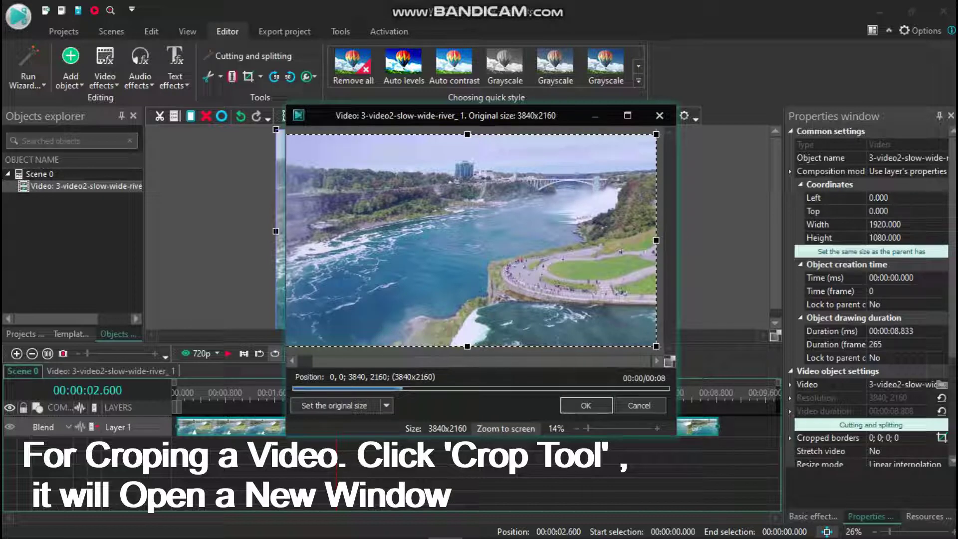
drag(656, 346, 593, 281)
drag(333, 244, 349, 244)
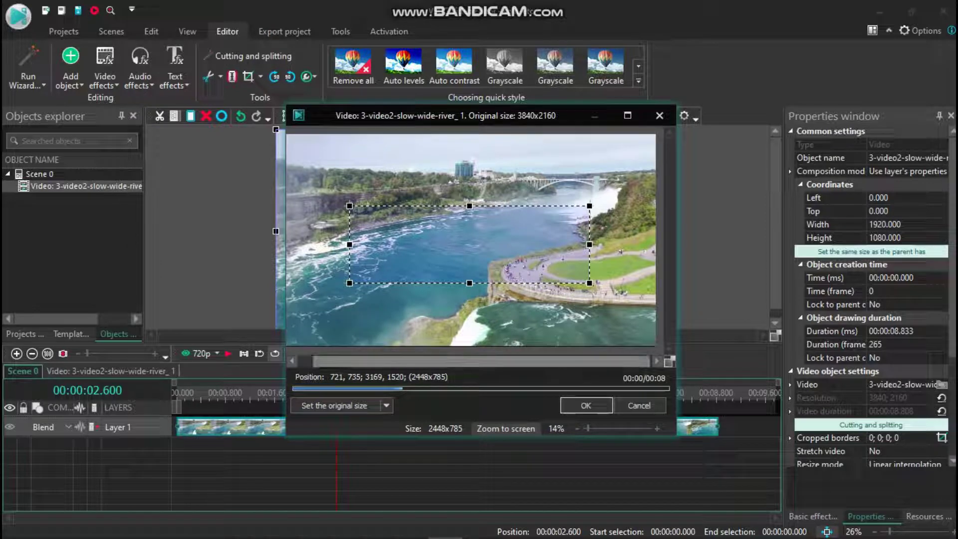
click(587, 405)
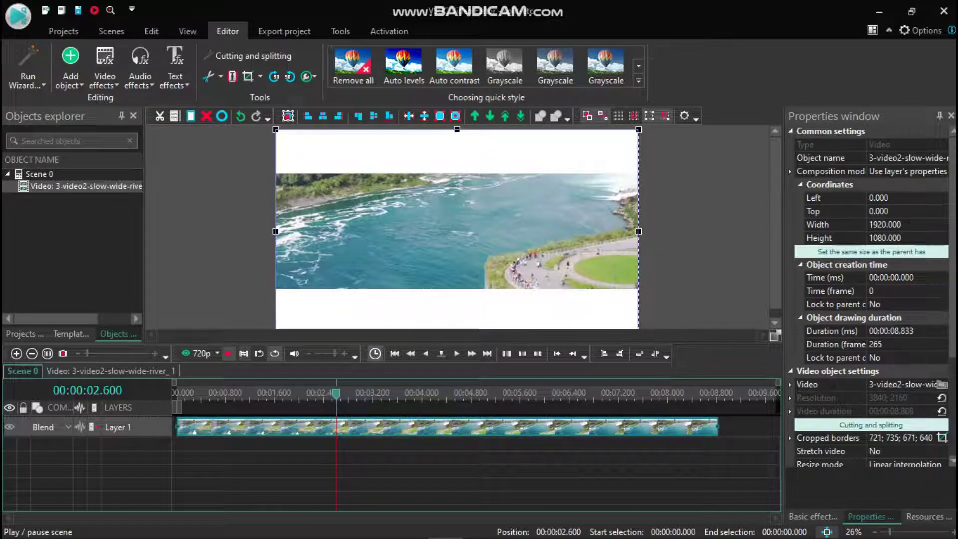
click(227, 353)
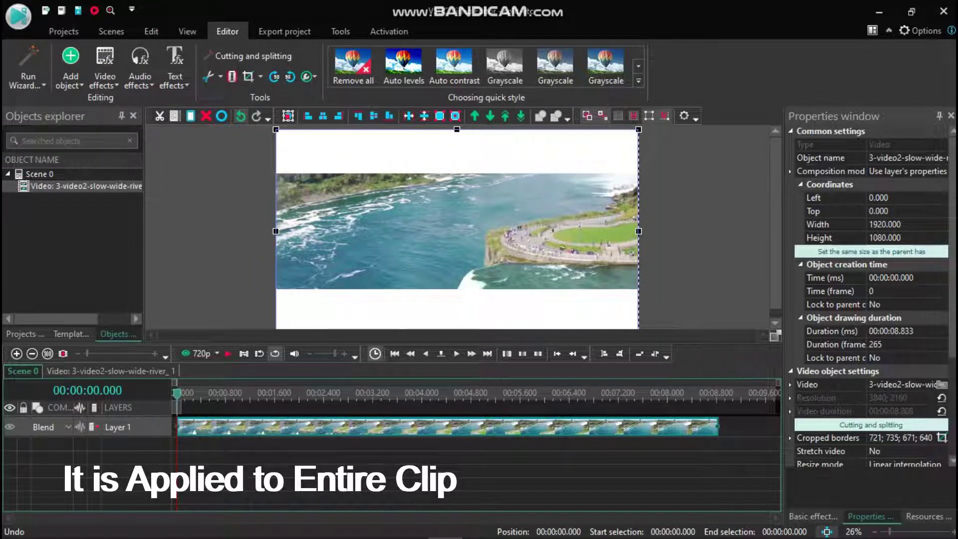
click(240, 116)
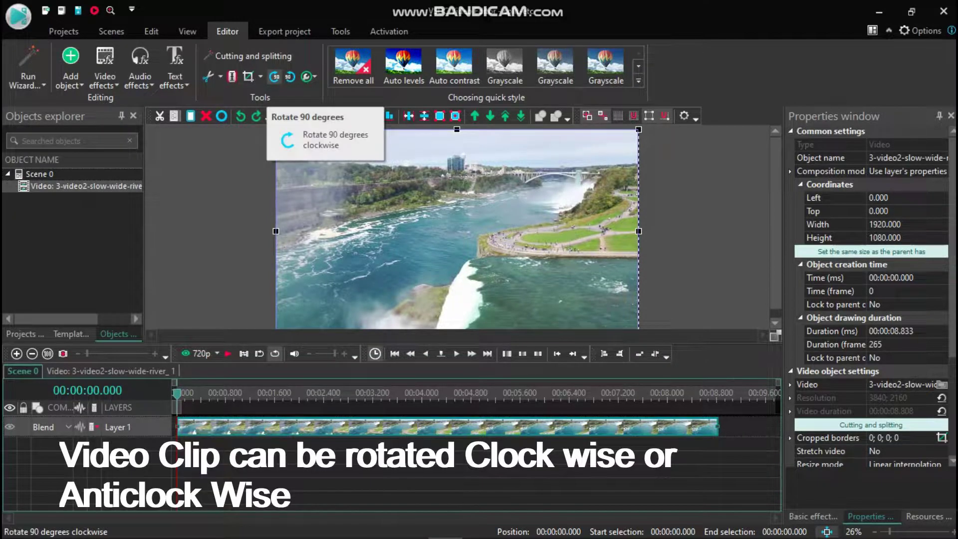
- Try rotating the video 90 degrees clockwise and return it to its original orientation
click(256, 116)
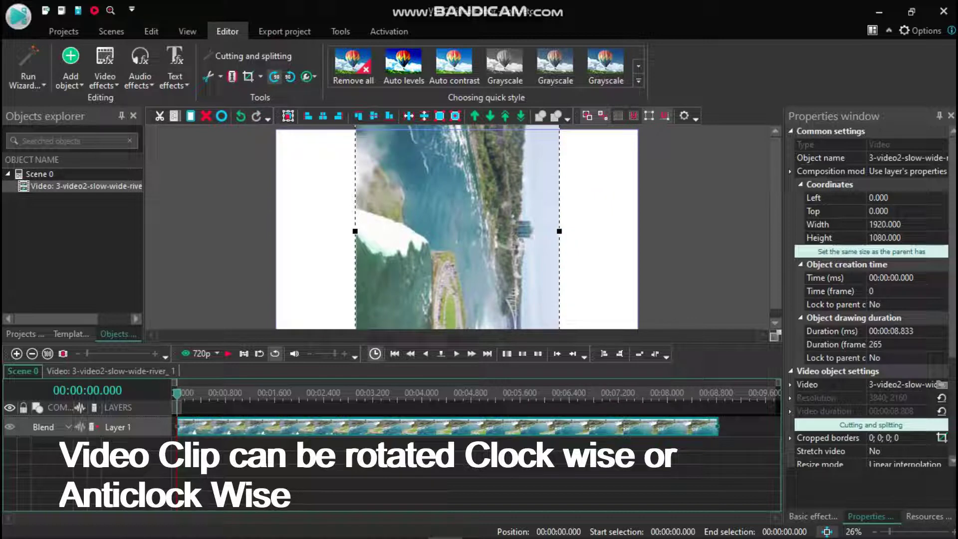
click(274, 76)
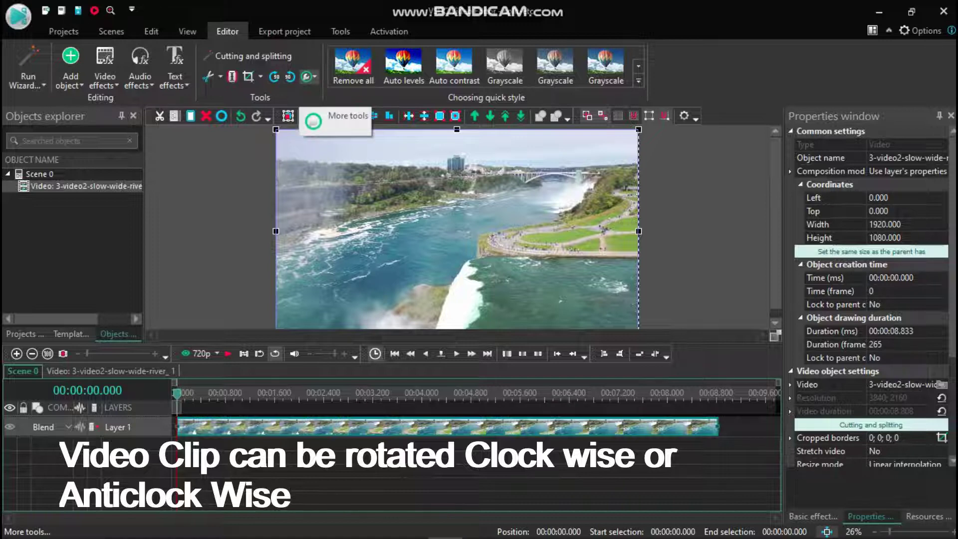
- Try a horizontal flip and a vertical flip on the video, undoing each one
click(307, 76)
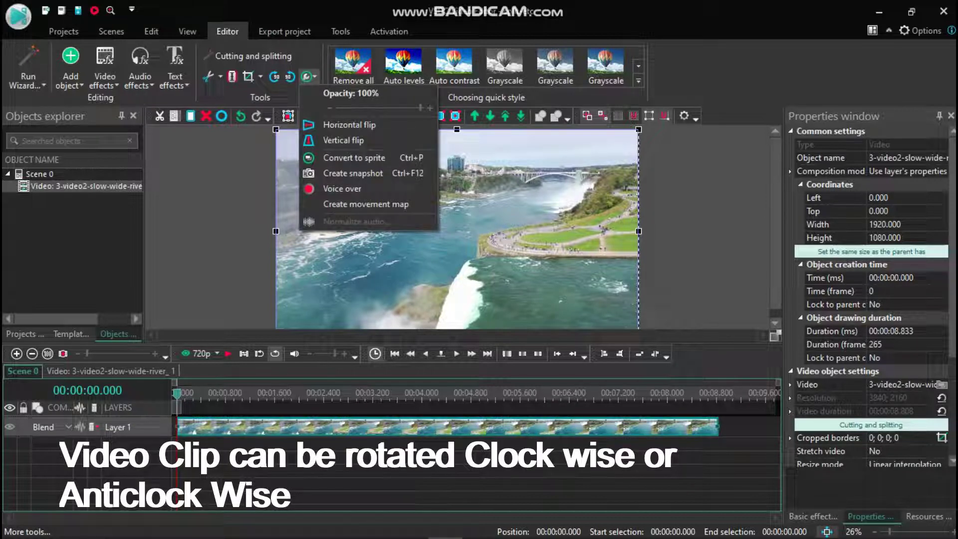
click(350, 124)
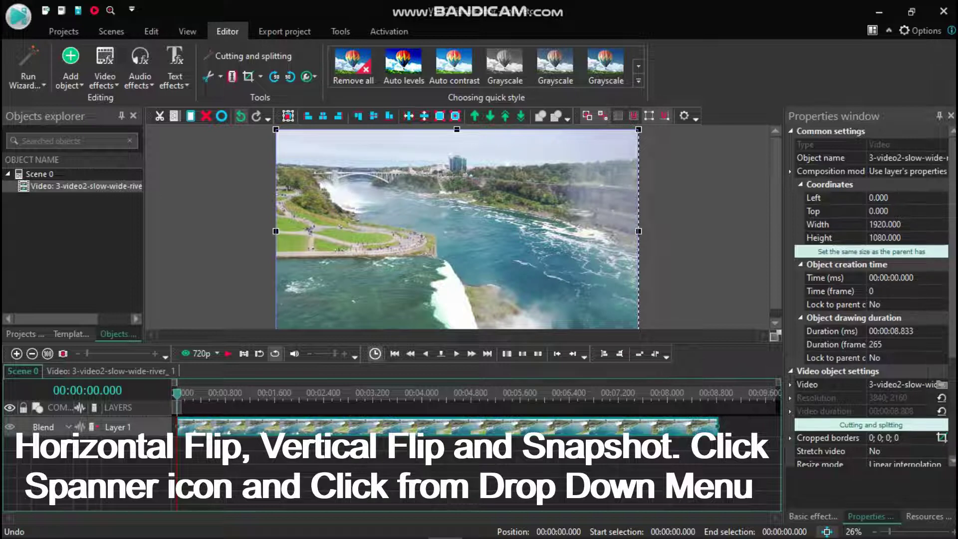
click(240, 116)
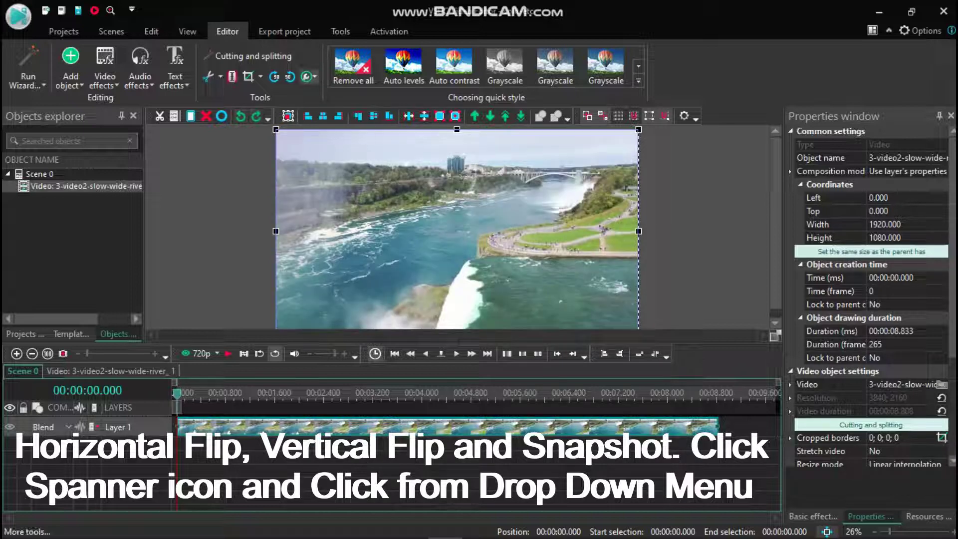
click(308, 76)
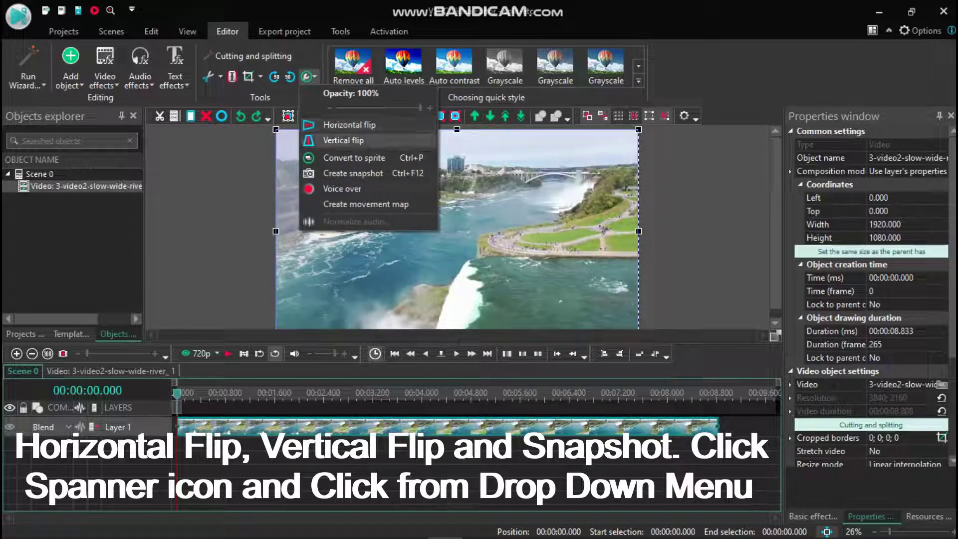
click(344, 140)
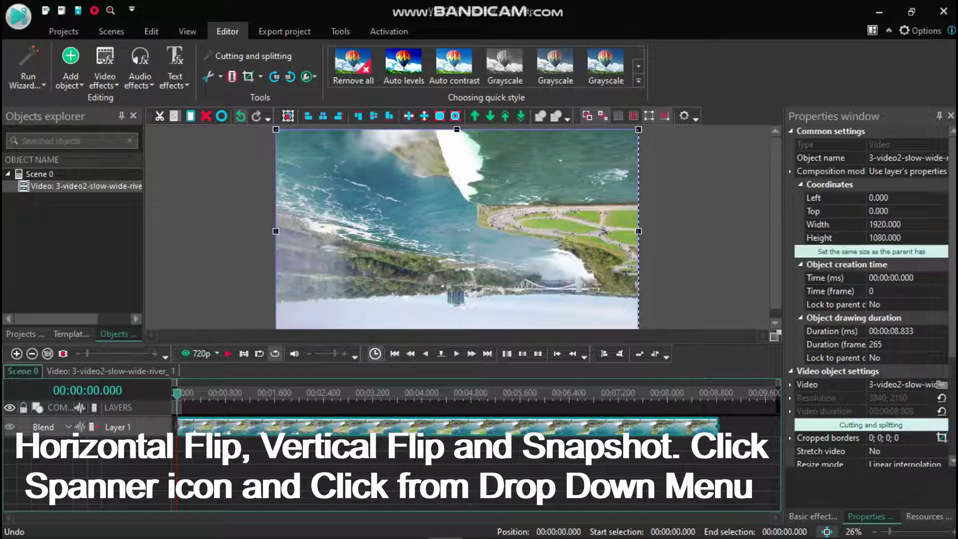
click(241, 116)
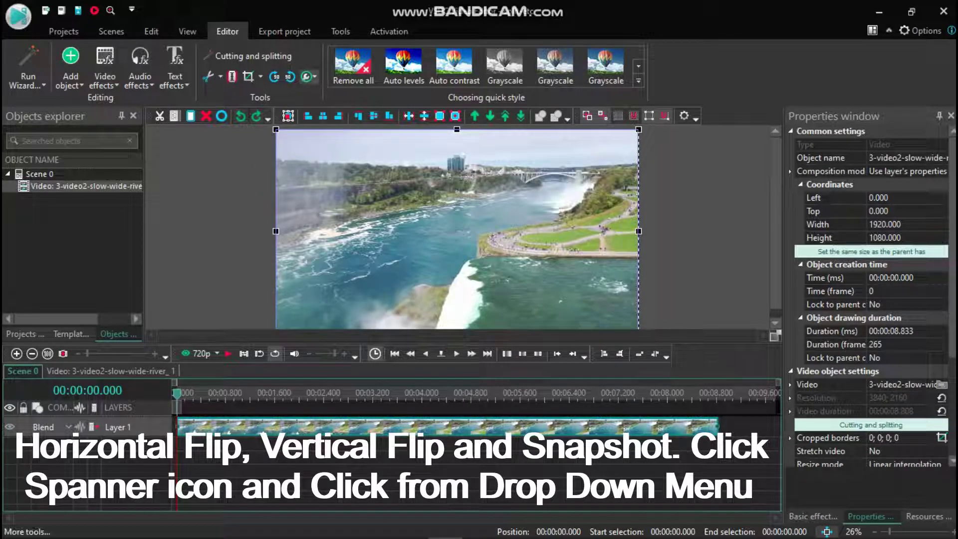
- Create a snapshot of the video at 00:00:00.000 and open the options of the snapshot image in the project resources
click(307, 77)
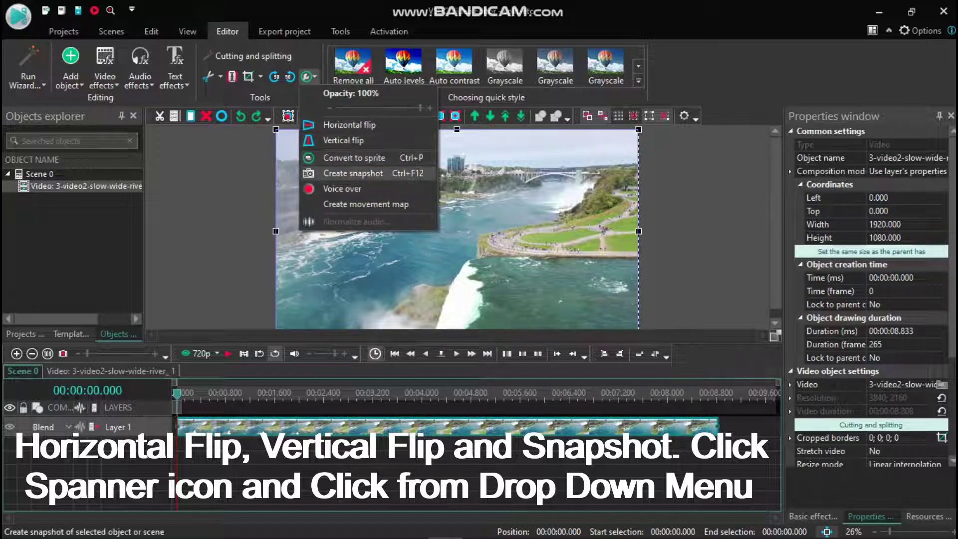
click(353, 172)
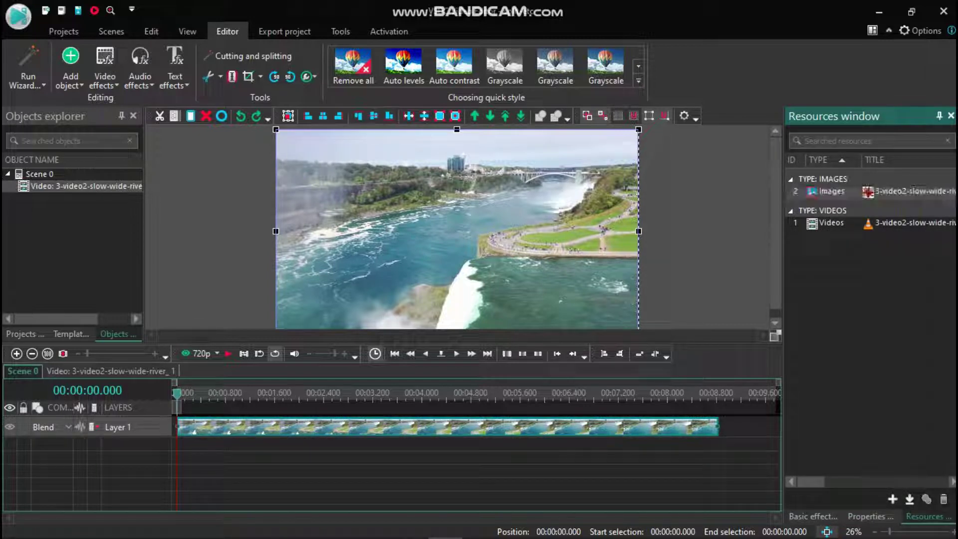
right_click(858, 192)
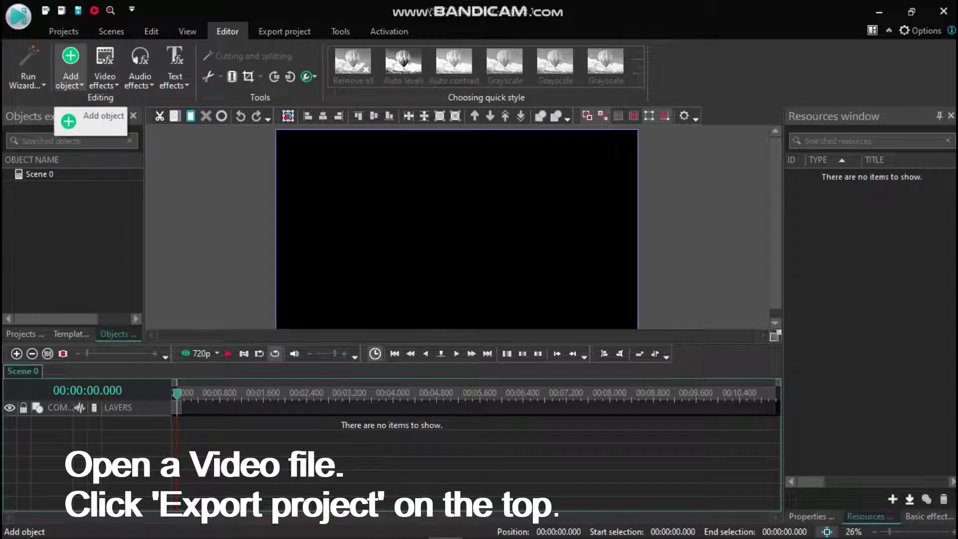
- Add the video 3a-video-fast-river.mp4 to the empty scene on a new layer, starting from the cursor position
click(70, 75)
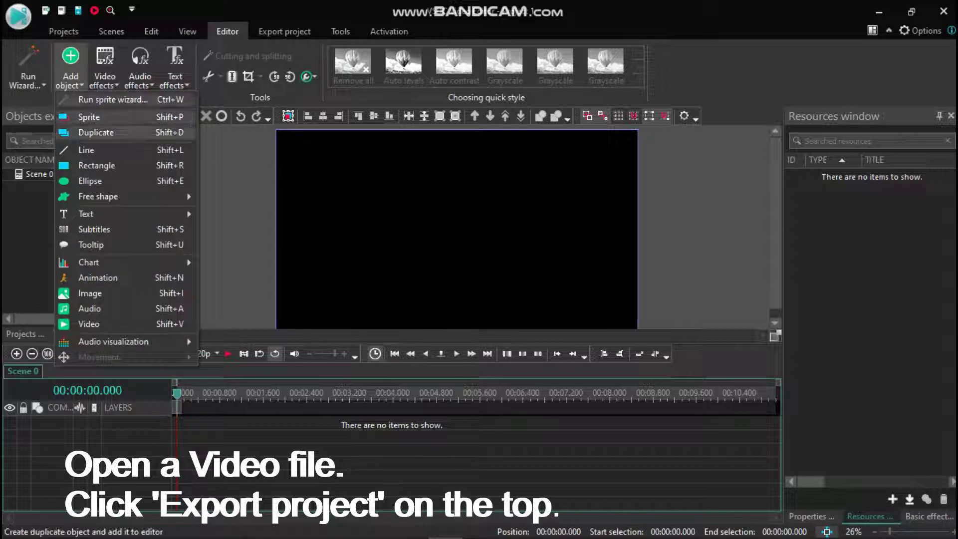
click(89, 324)
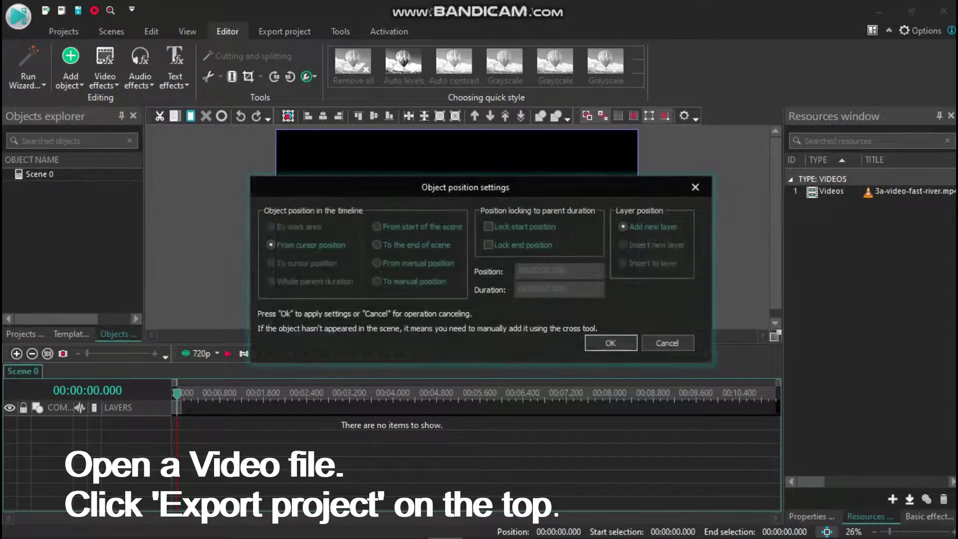
click(611, 342)
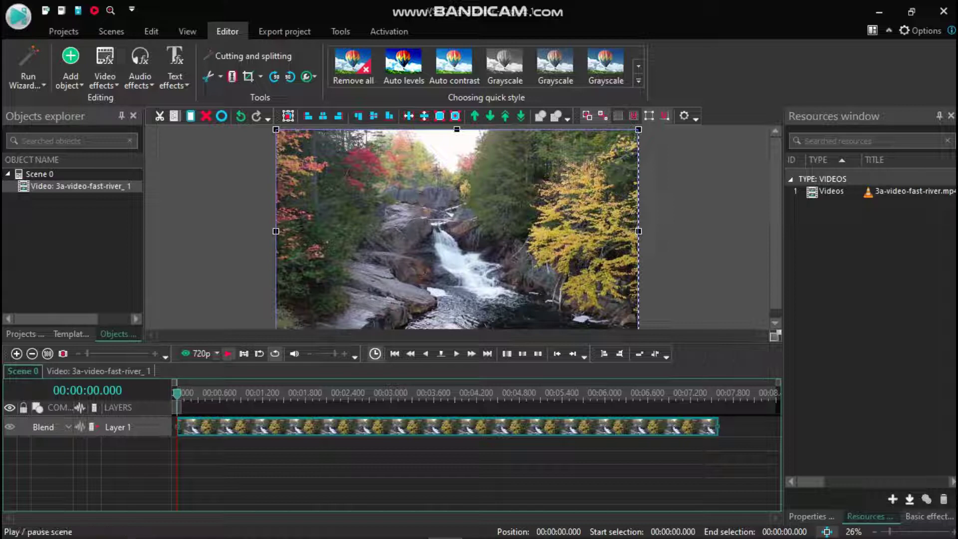
- Preview the beginning of the added video and return the cursor to 00:00:00.000
click(228, 353)
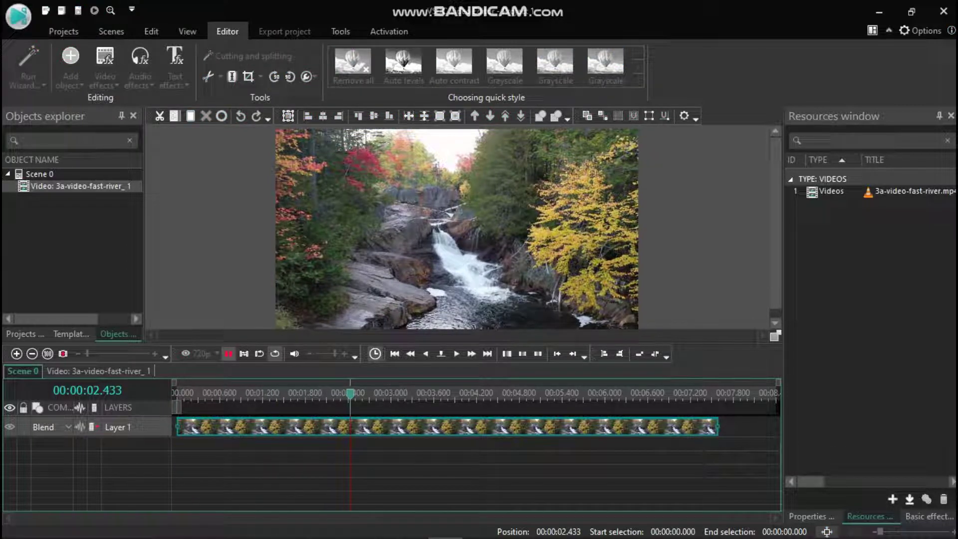
click(228, 353)
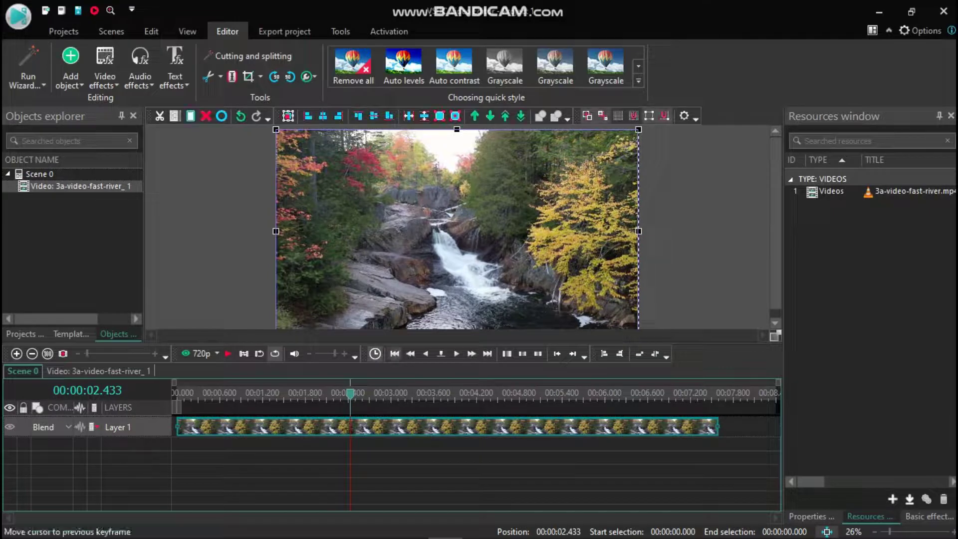
click(394, 353)
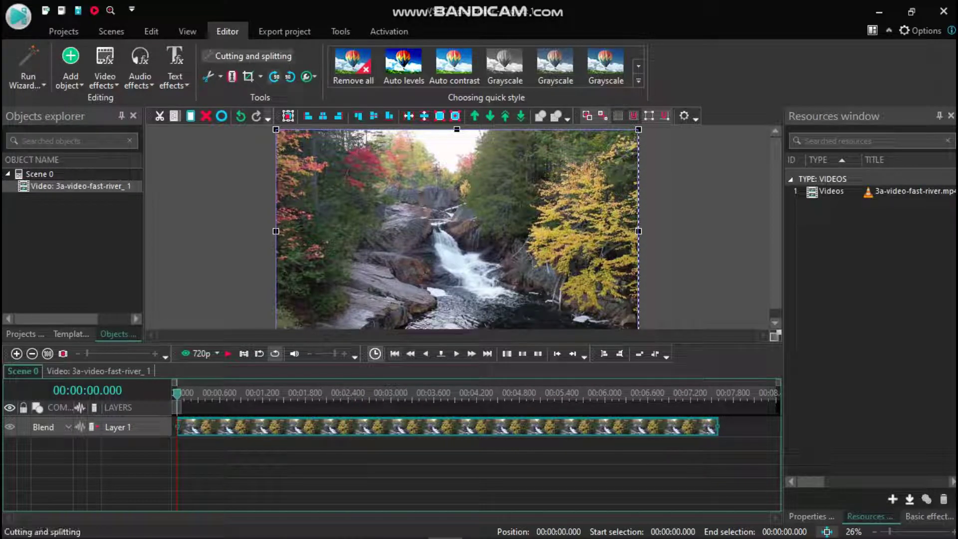
- Set the project export to MOV with the H.265 / HEVC Hardware Accelerated profile, keeping the NVidia - Ultra Quality option
click(284, 31)
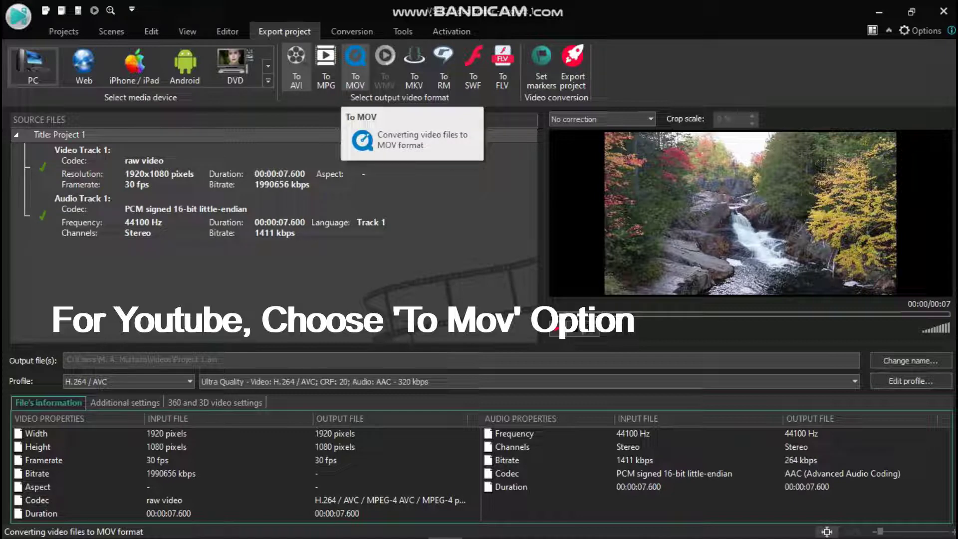
click(355, 67)
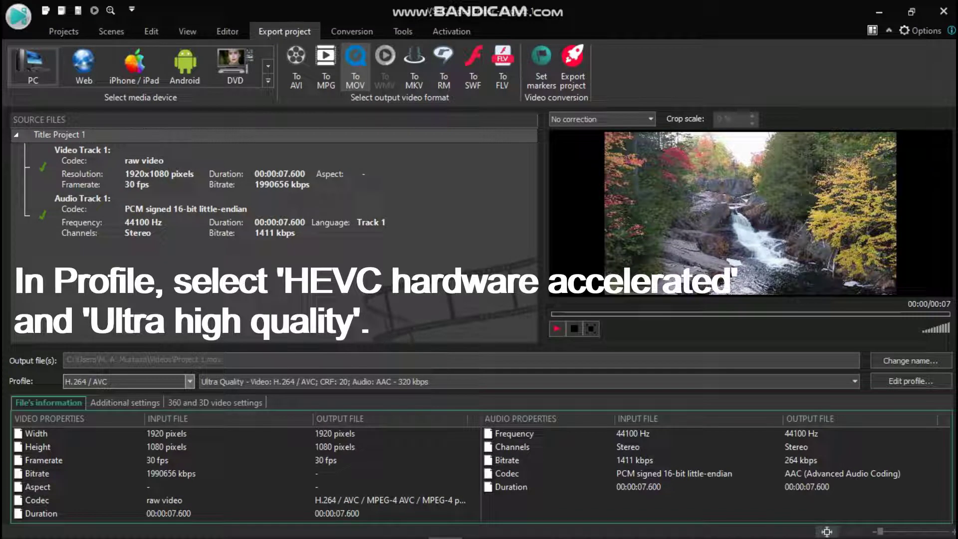
click(190, 381)
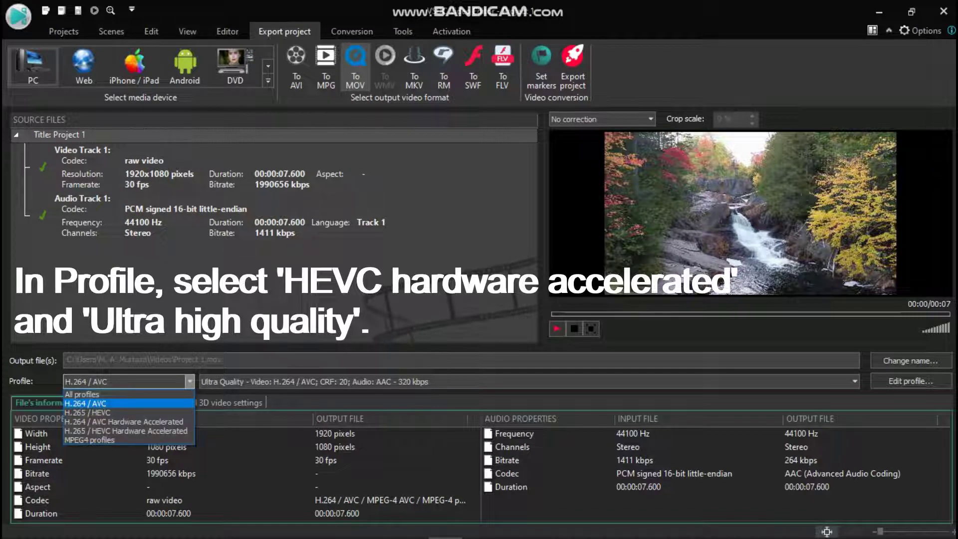
key(Down)
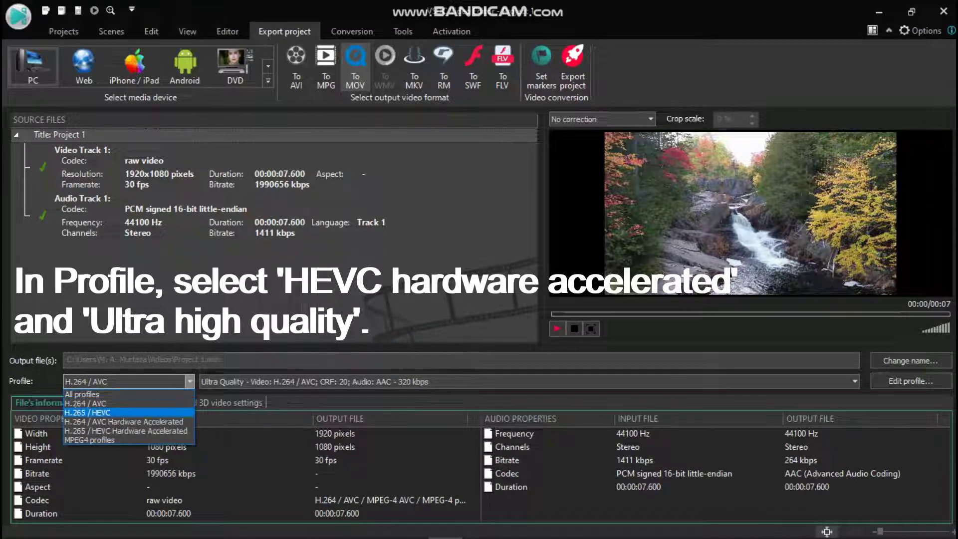
key(Down)
key(Down)
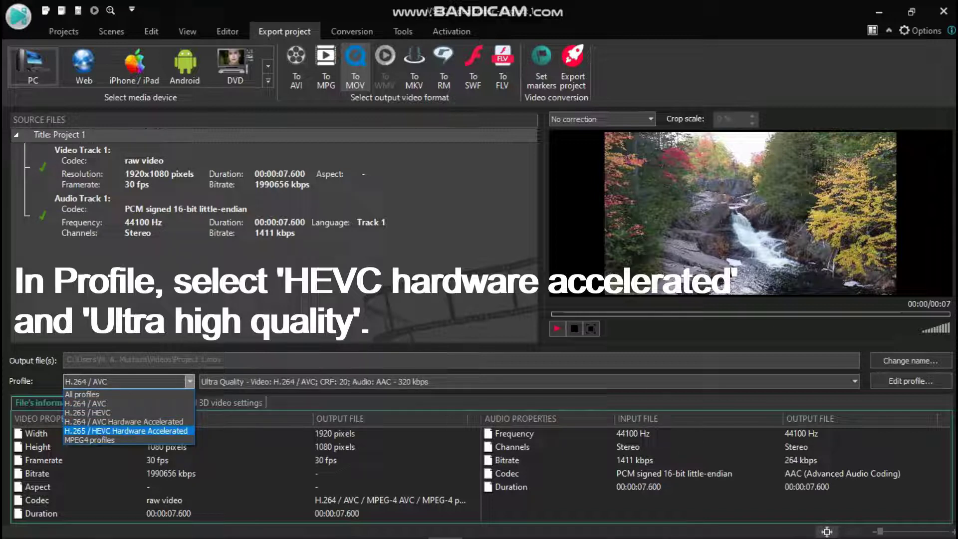
key(Return)
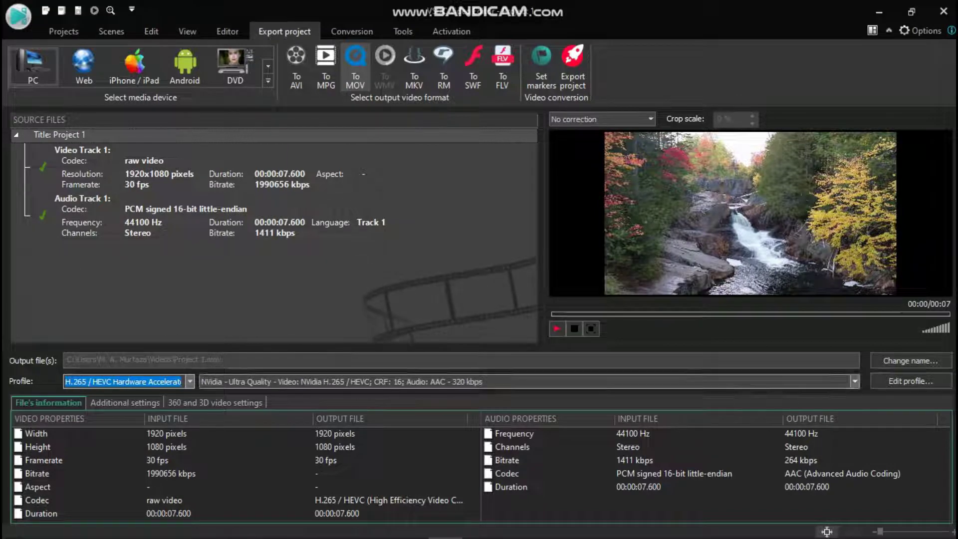
click(375, 382)
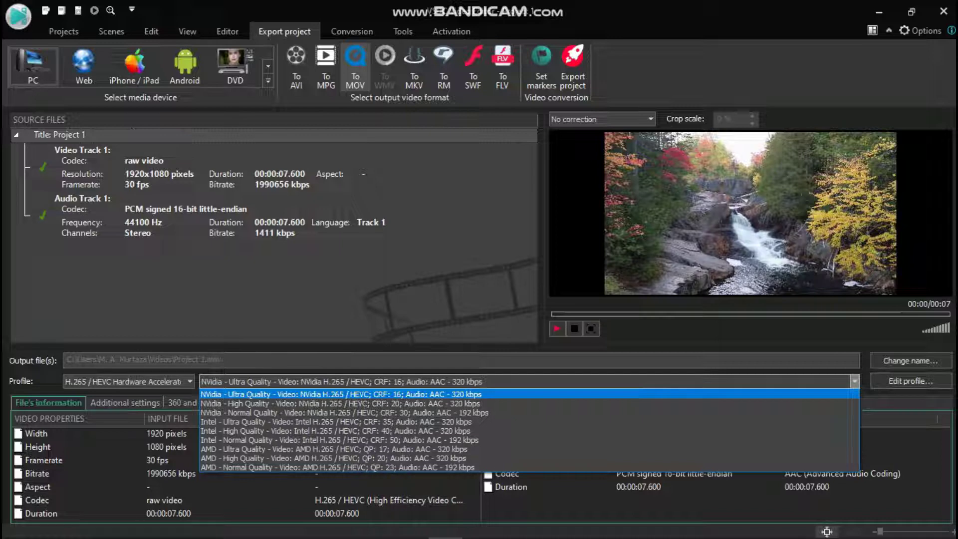
key(Escape)
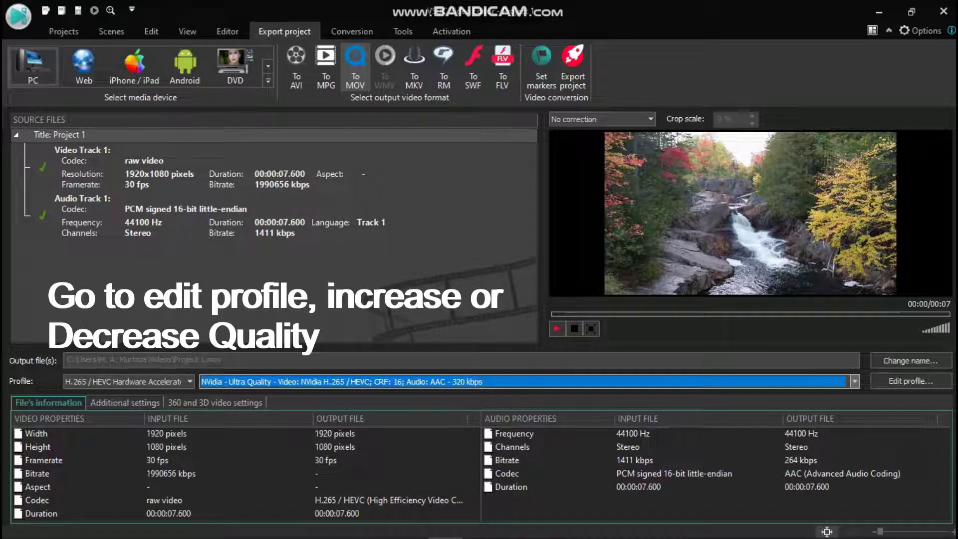
- Edit the export profile to raise the video quality above 70 % and apply it
click(911, 380)
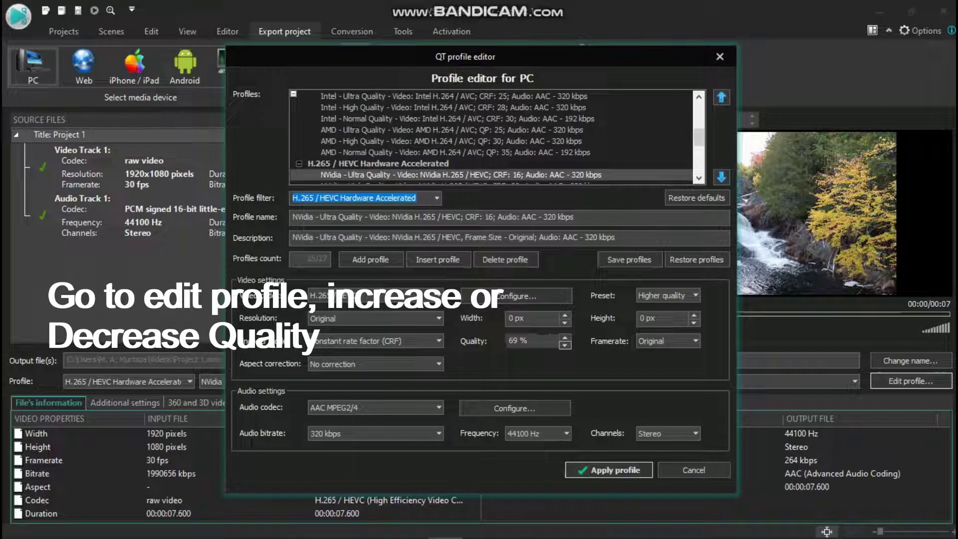
click(565, 345)
click(565, 344)
click(565, 345)
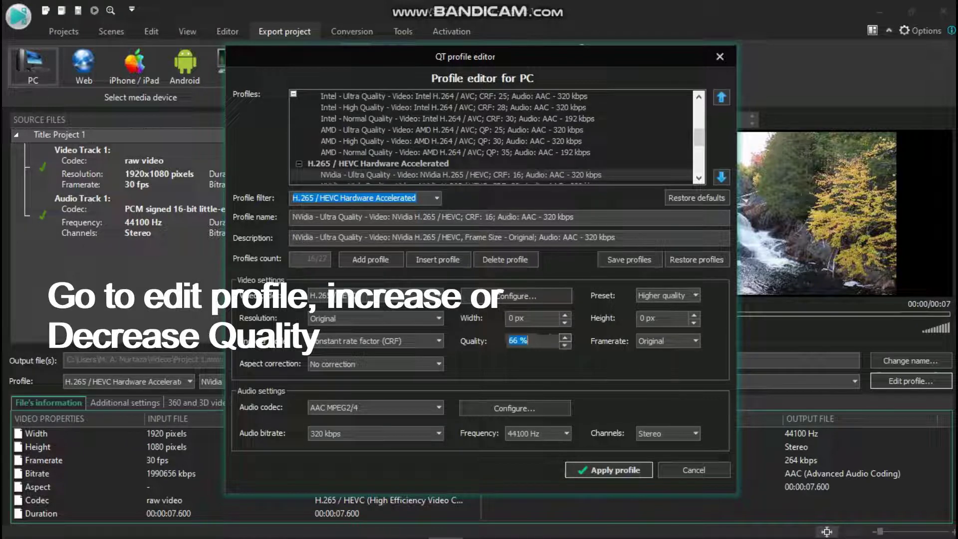
click(565, 337)
click(564, 337)
click(565, 337)
click(565, 337)
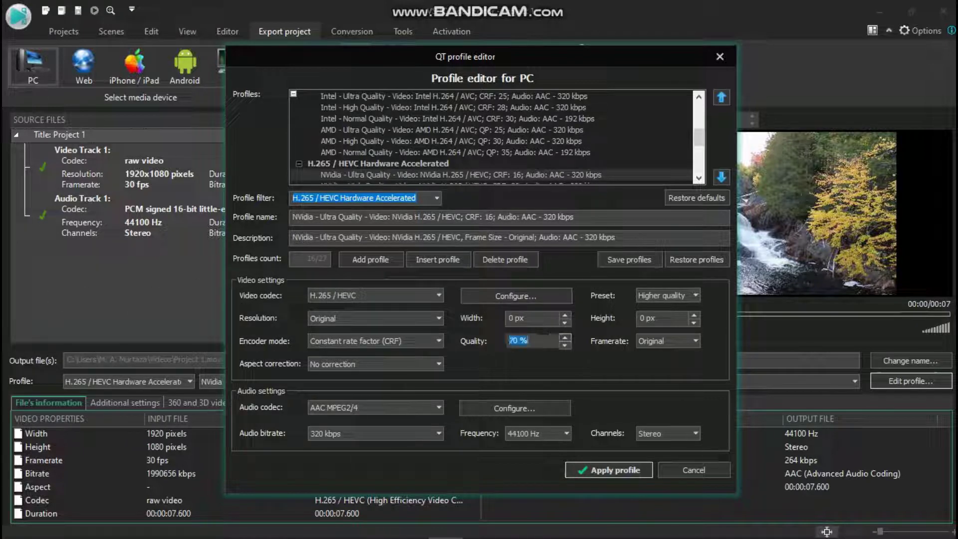
click(565, 337)
click(565, 337)
click(565, 337)
click(565, 337)
click(564, 337)
click(565, 336)
click(564, 337)
key(Up)
key(Up)
key(Up)
key(Return)
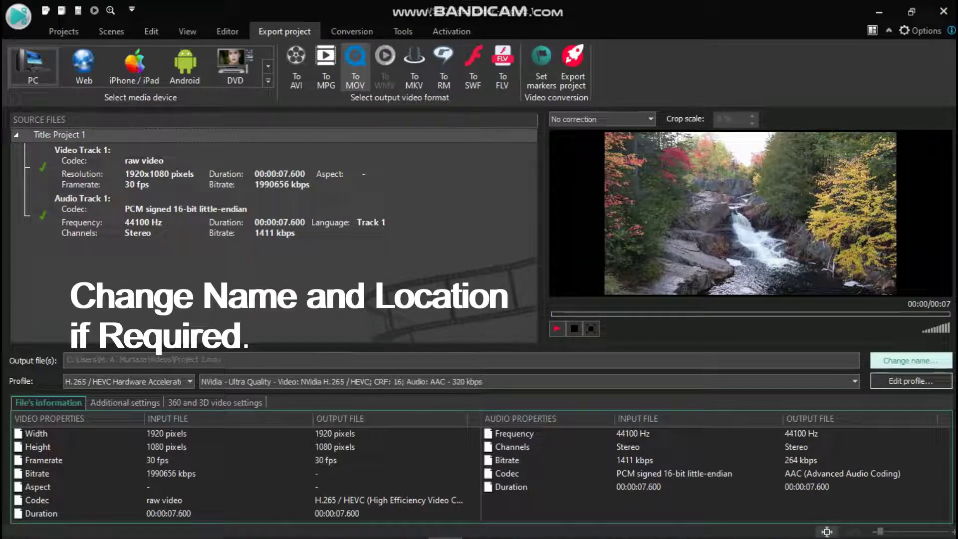
- Change the output file's name to export-file.mov and its location to a folder on drive E
click(910, 360)
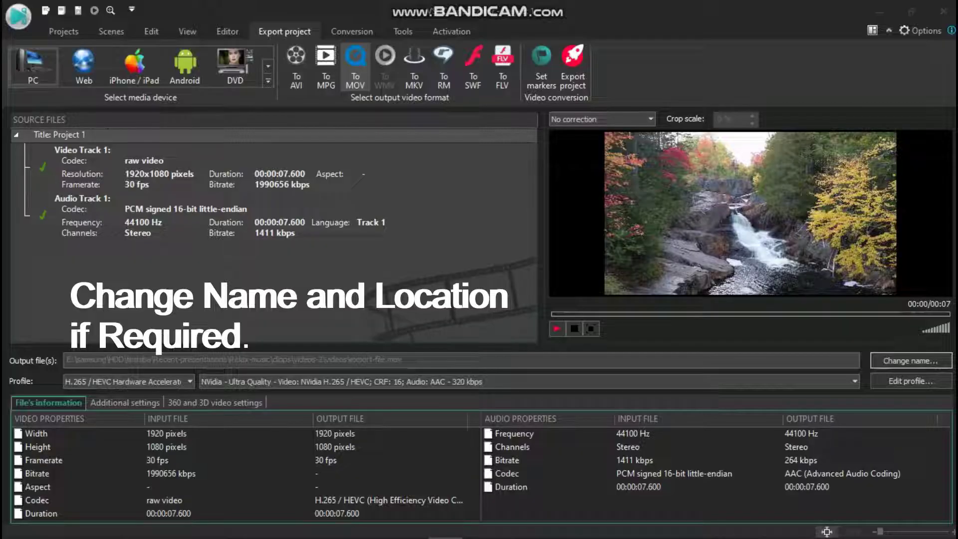